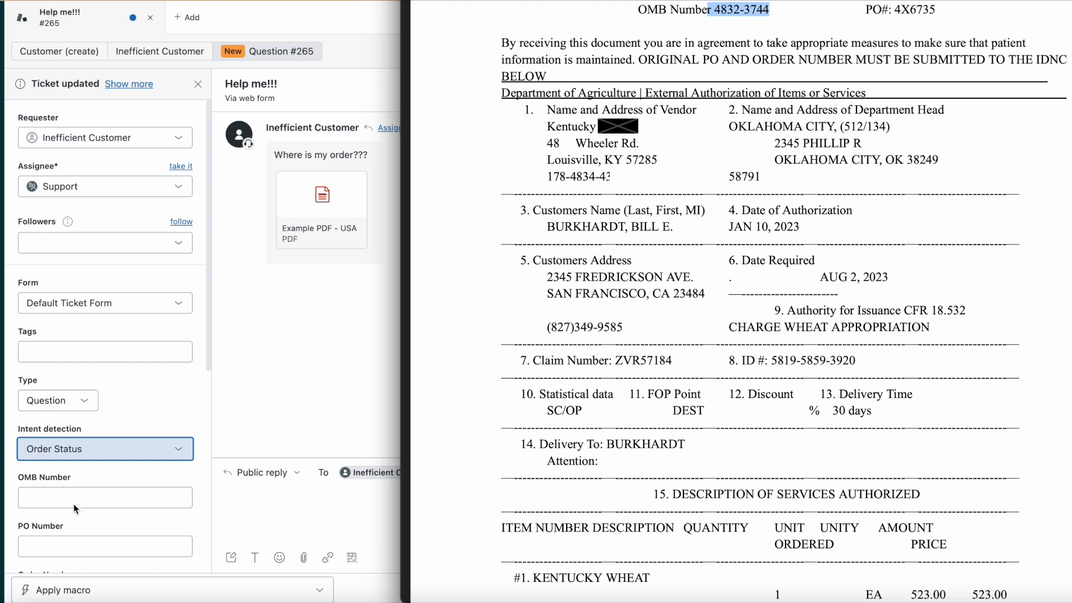
Step: Fill the ticket's OMB Number field with the OMB number from the PDF, leaving out the stray leading "r"
type("r 4832-3744")
left_click_drag(22, 497, 27, 497)
key("BackSpace")
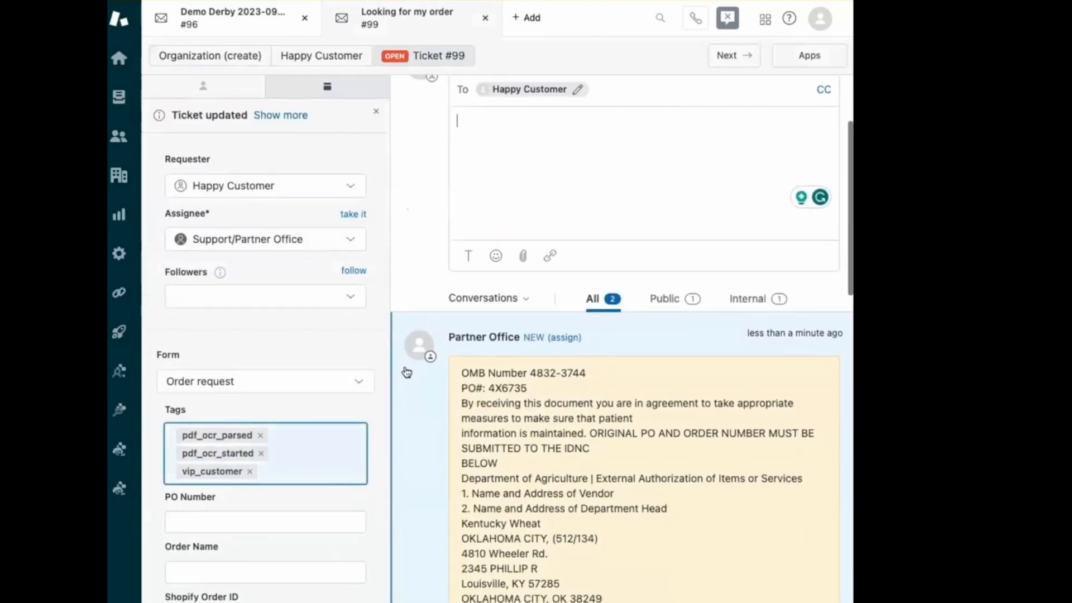
scroll(352, 556, "down", 3)
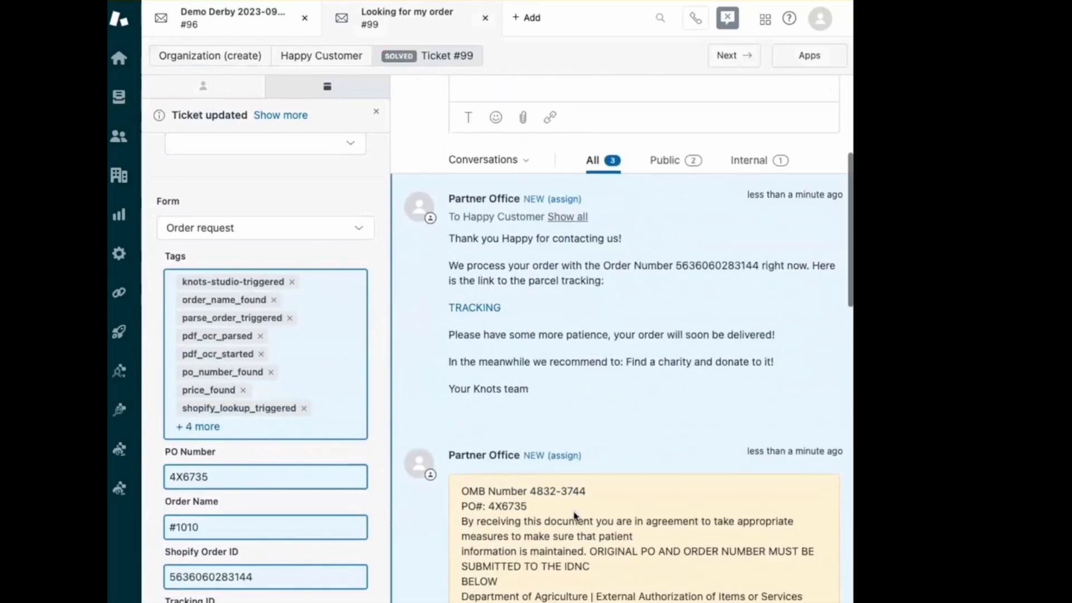
scroll(575, 513, "down", 10)
scroll(575, 513, "down", 10)
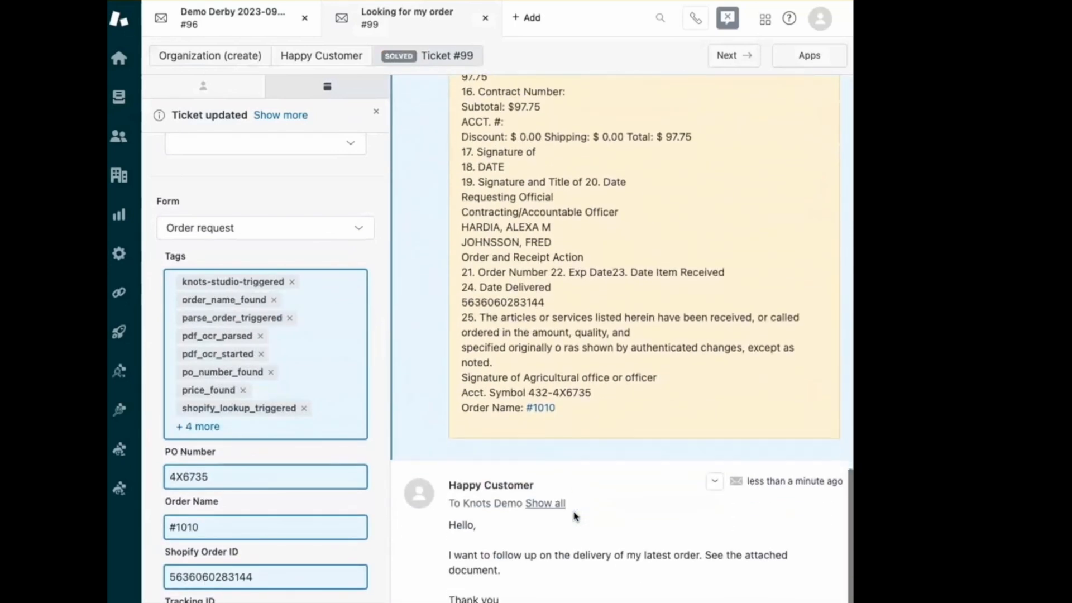
scroll(529, 338, "up", 5)
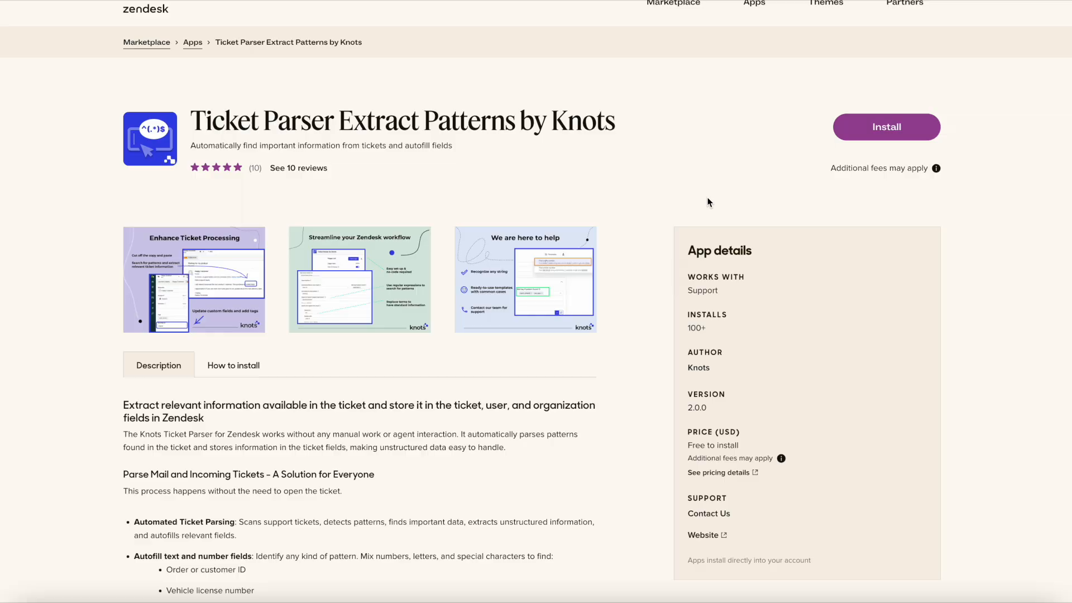
Step: Begin installing Ticket Parser Extract Patterns by Knots from the Marketplace into the d3vknots21715095999.zendesk.com account
left_click(856, 137)
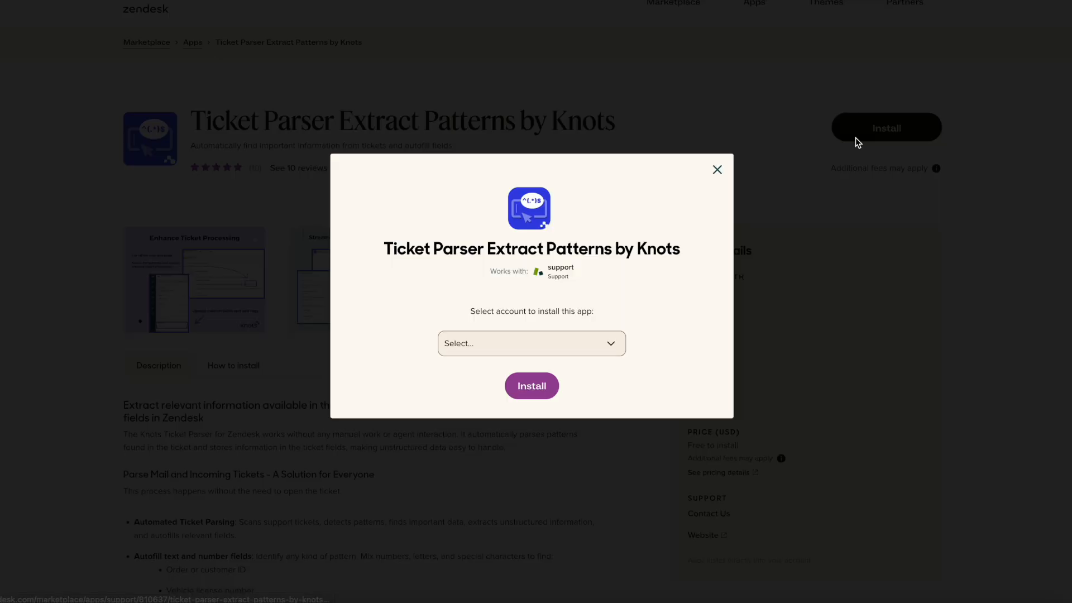
left_click(581, 347)
left_click(588, 360)
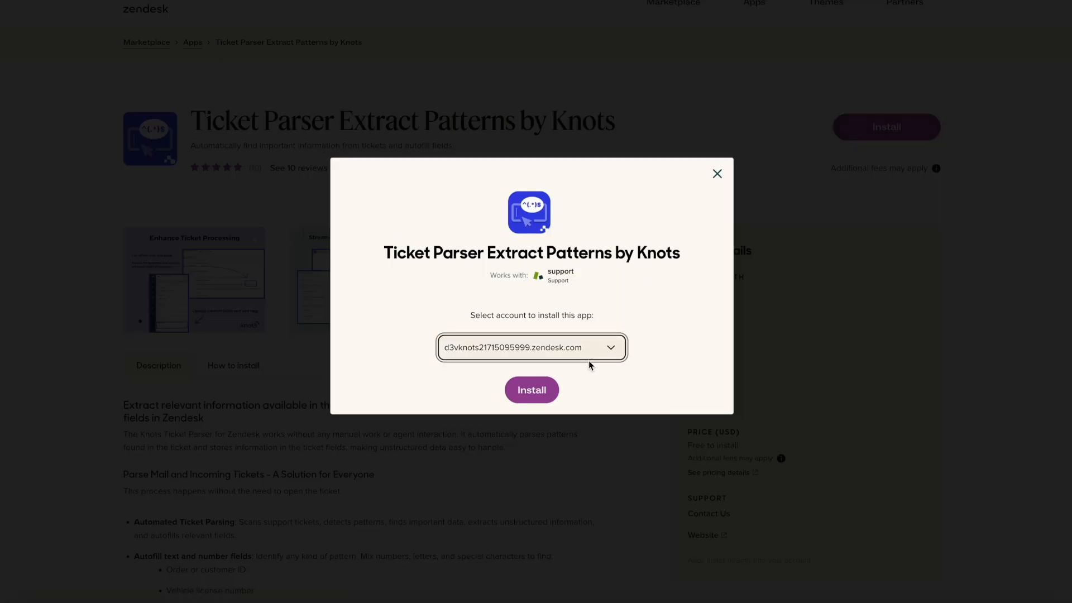
left_click(525, 393)
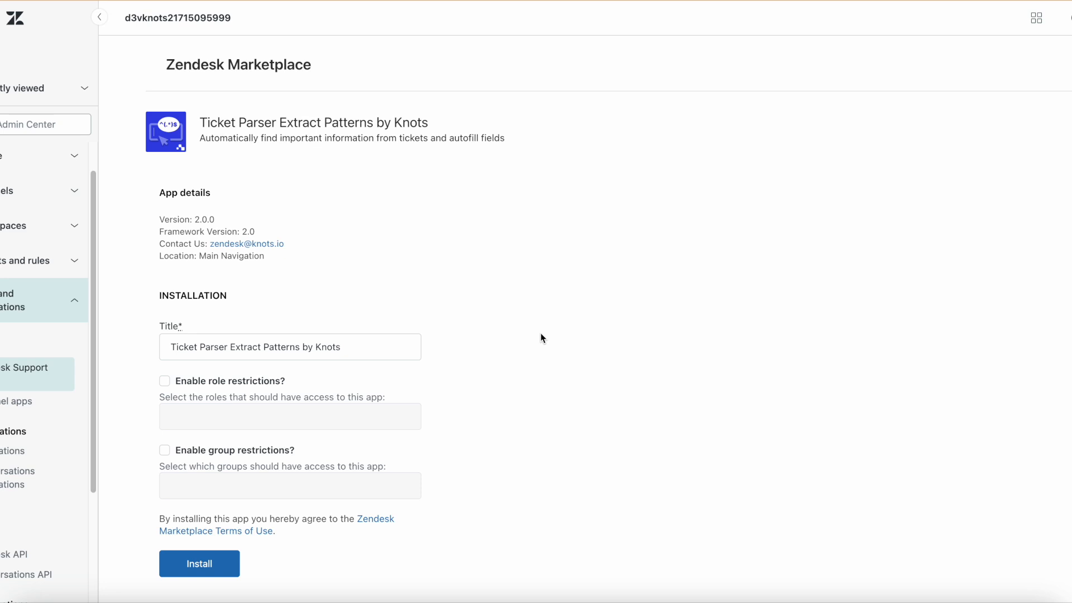
left_click(376, 355)
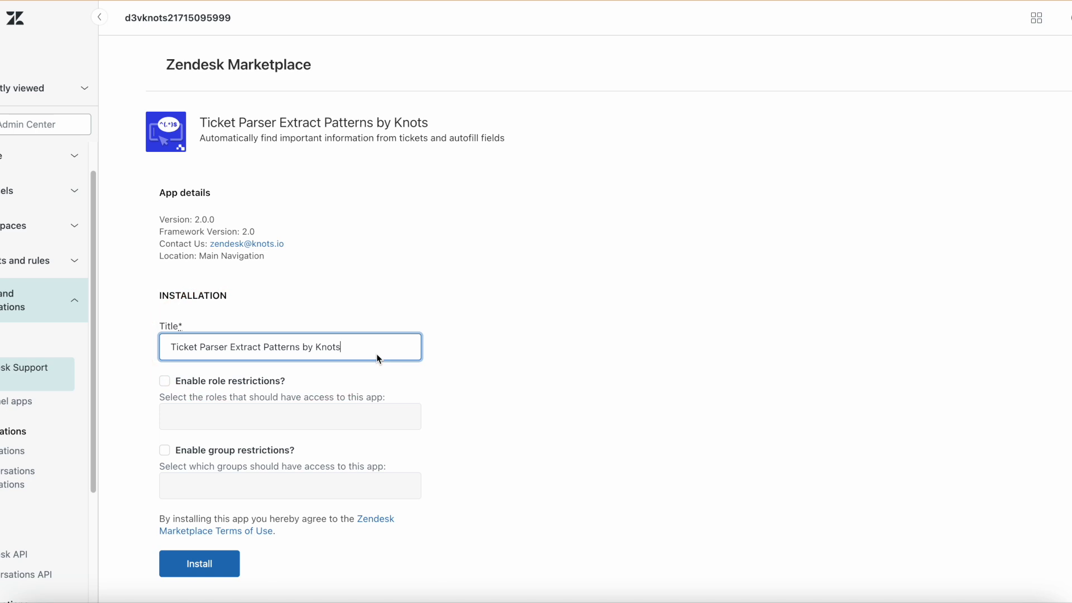
scroll(376, 354, "down", 1)
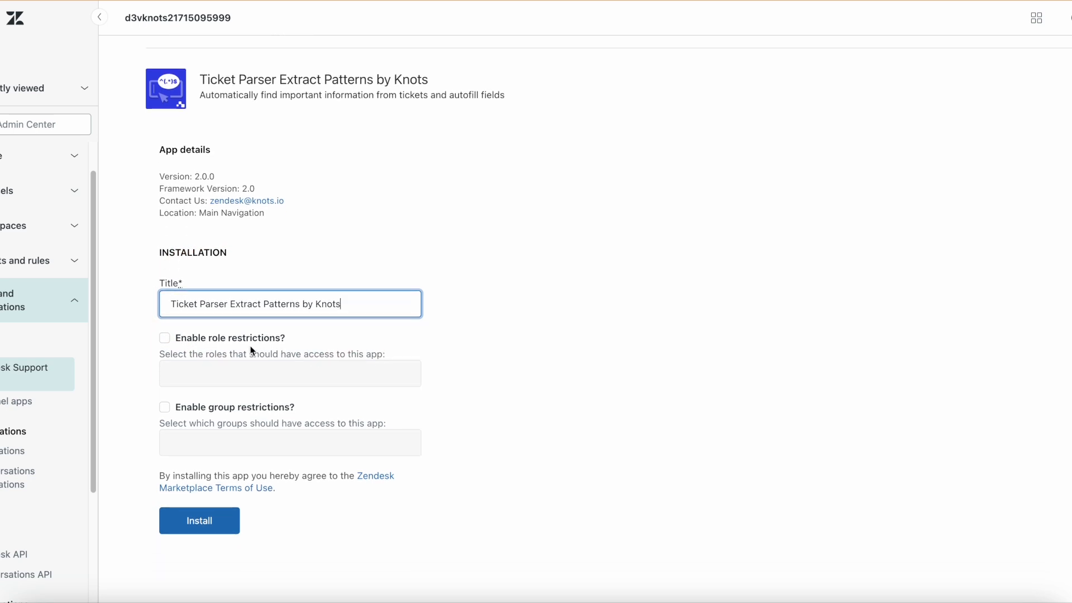
left_click(230, 341)
left_click(263, 377)
left_click(210, 411)
left_click(229, 444)
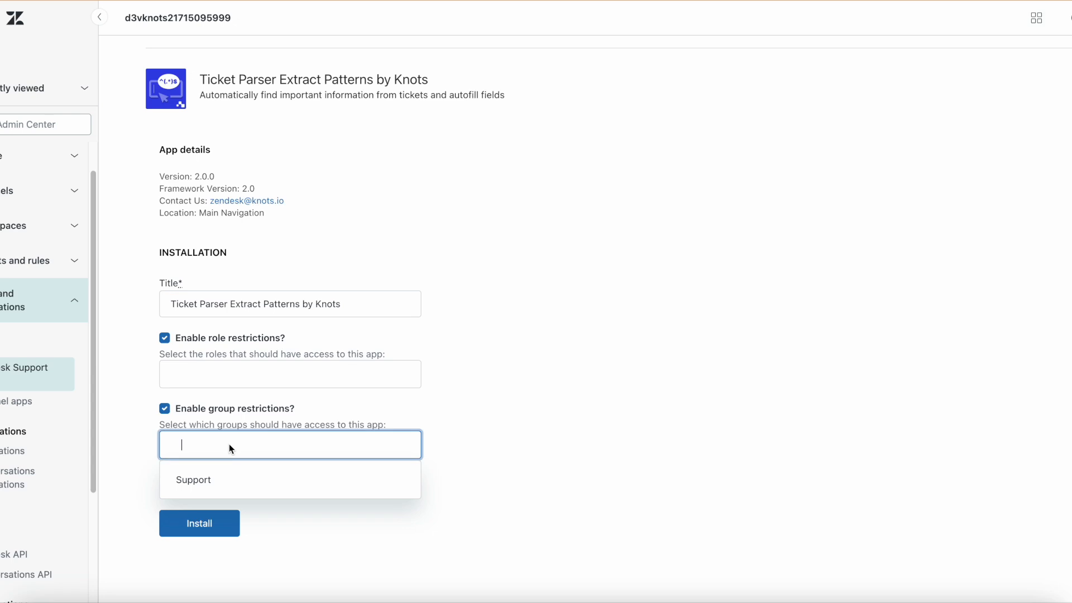
left_click(233, 407)
left_click(237, 337)
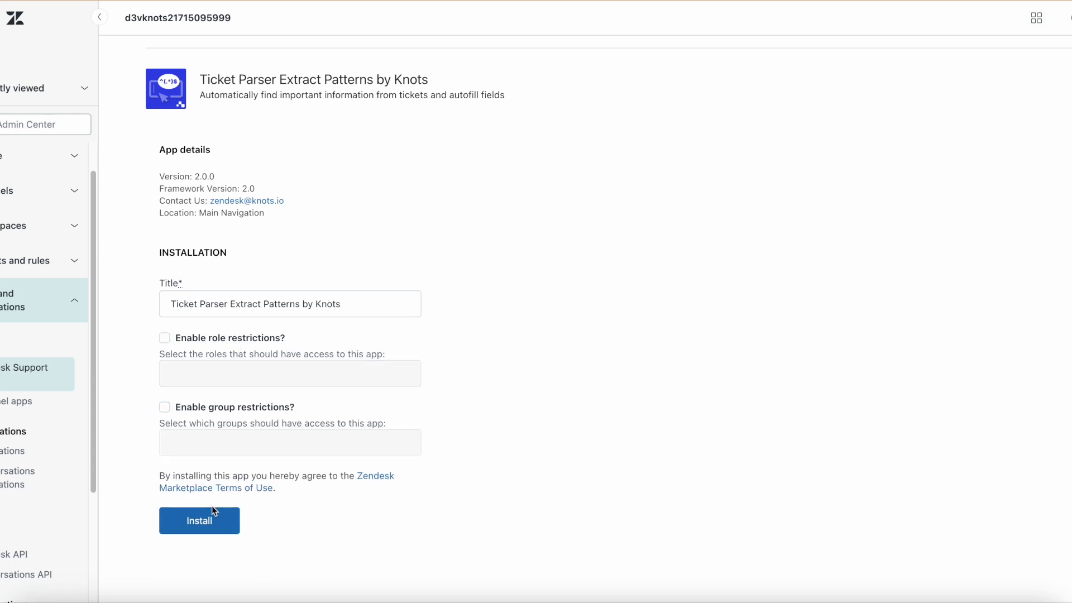
Step: Install the app without role or group restrictions and switch from Admin Center to Support
left_click(212, 512)
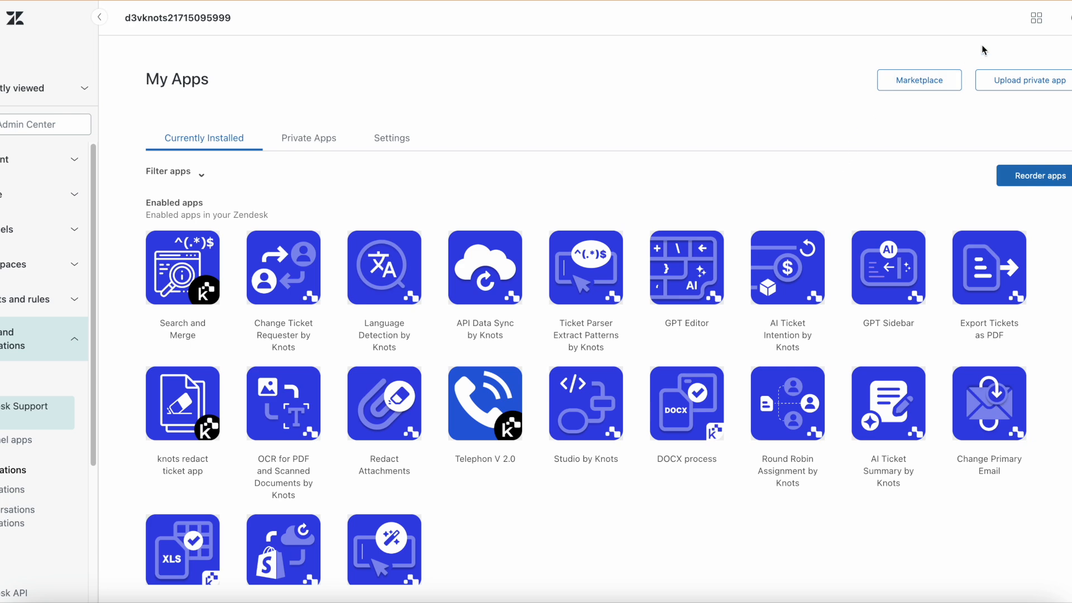
left_click(1037, 20)
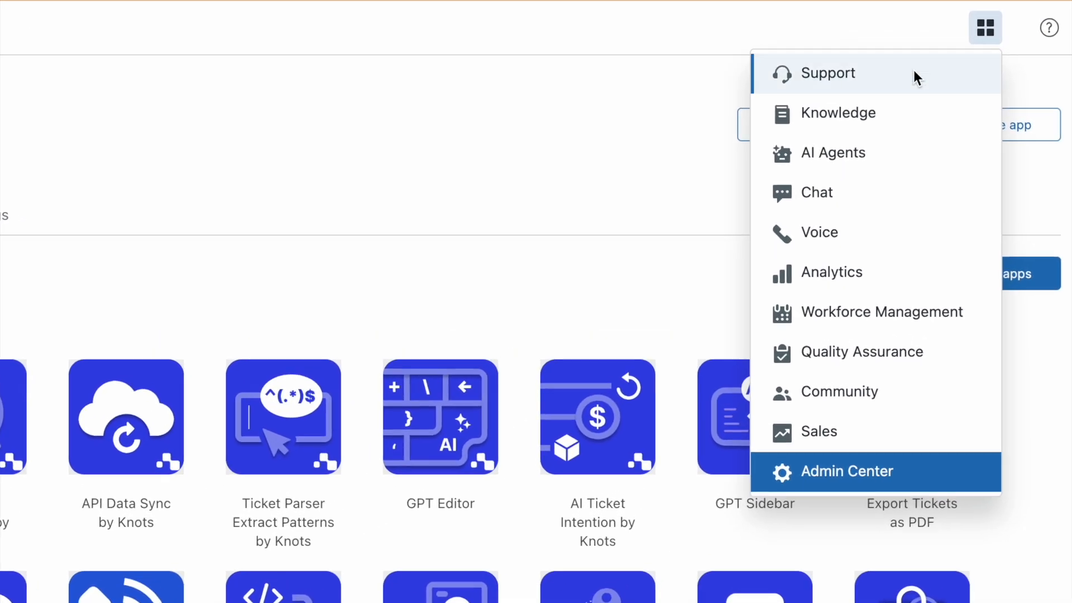
left_click(927, 69)
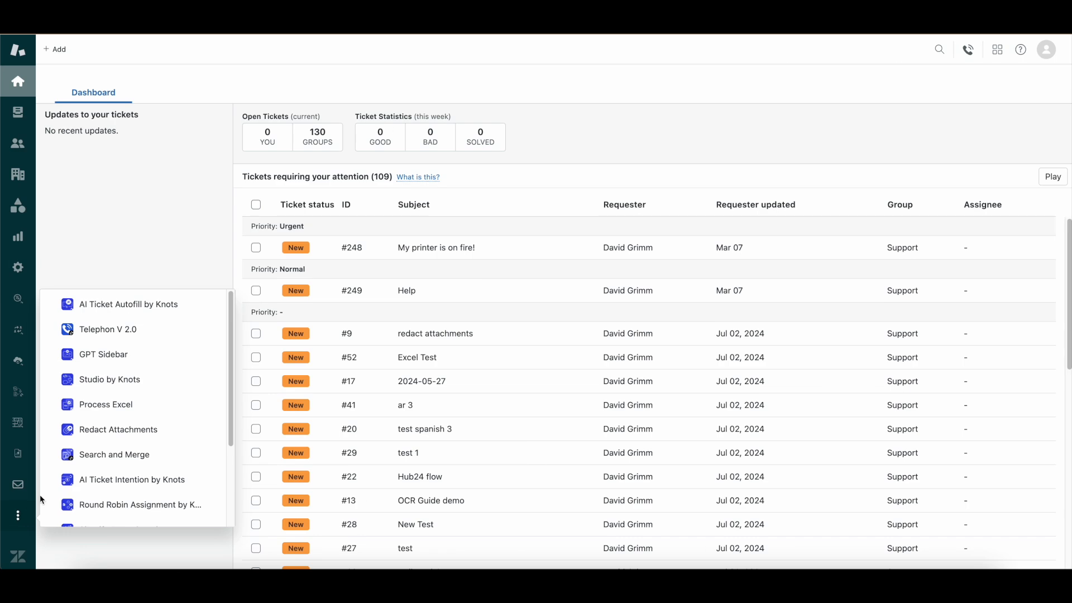
Step: Open Ticket Parser Extract Patterns by Knots from the additional installed apps in Support
scroll(102, 426, "down", 3)
scroll(106, 475, "down", 1)
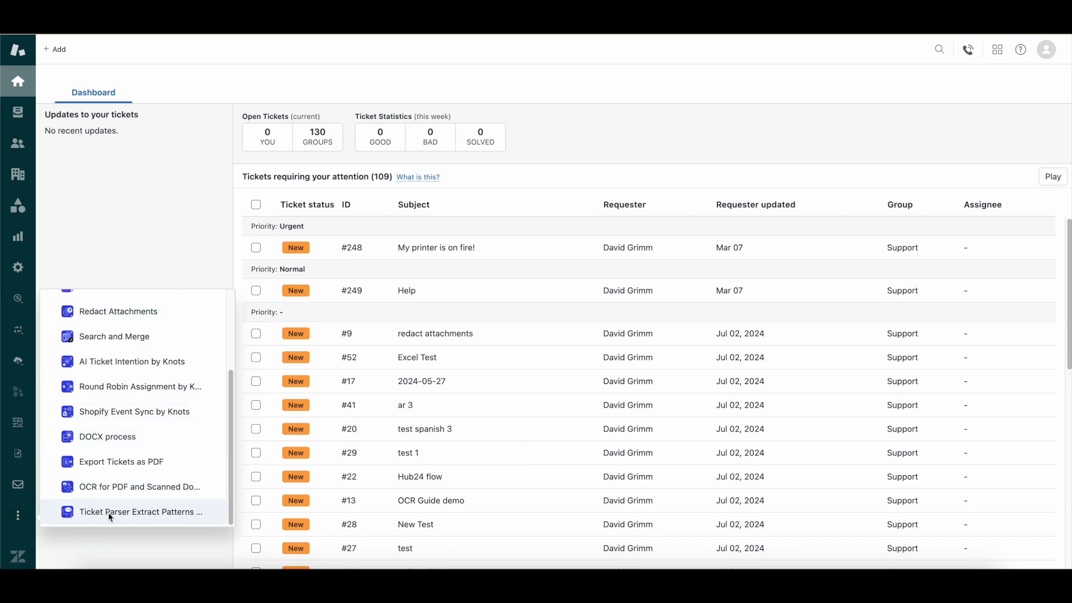
left_click(24, 517)
left_click(24, 517)
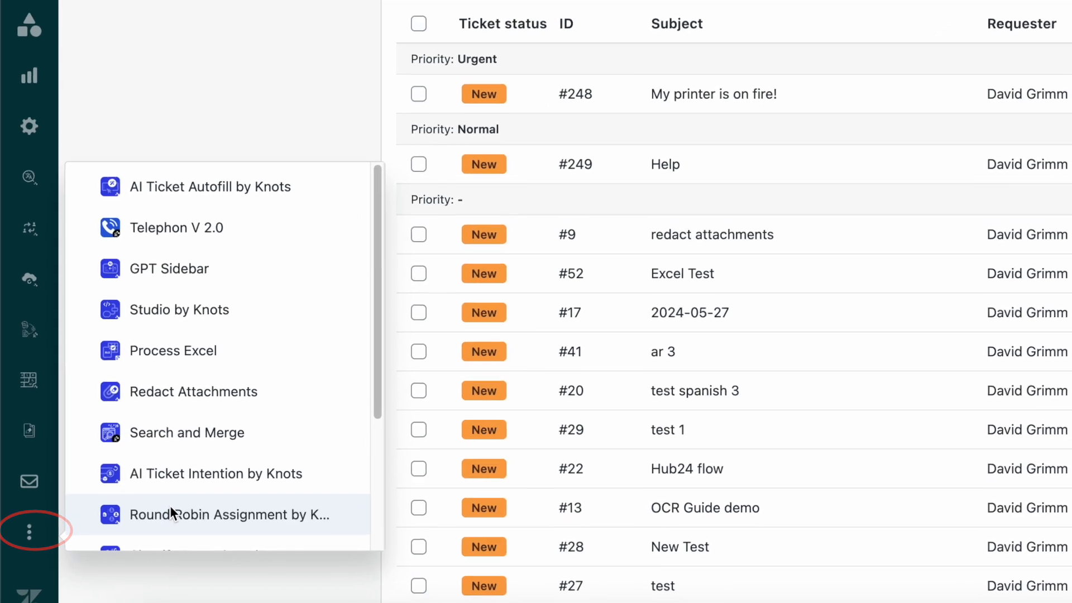
scroll(178, 511, "down", 3)
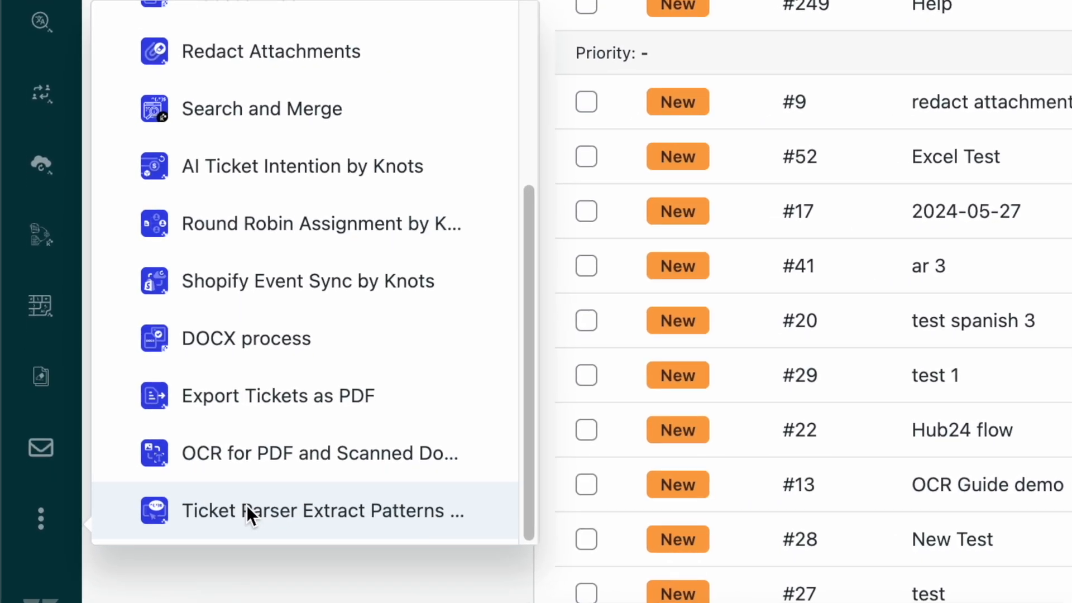
left_click(246, 505)
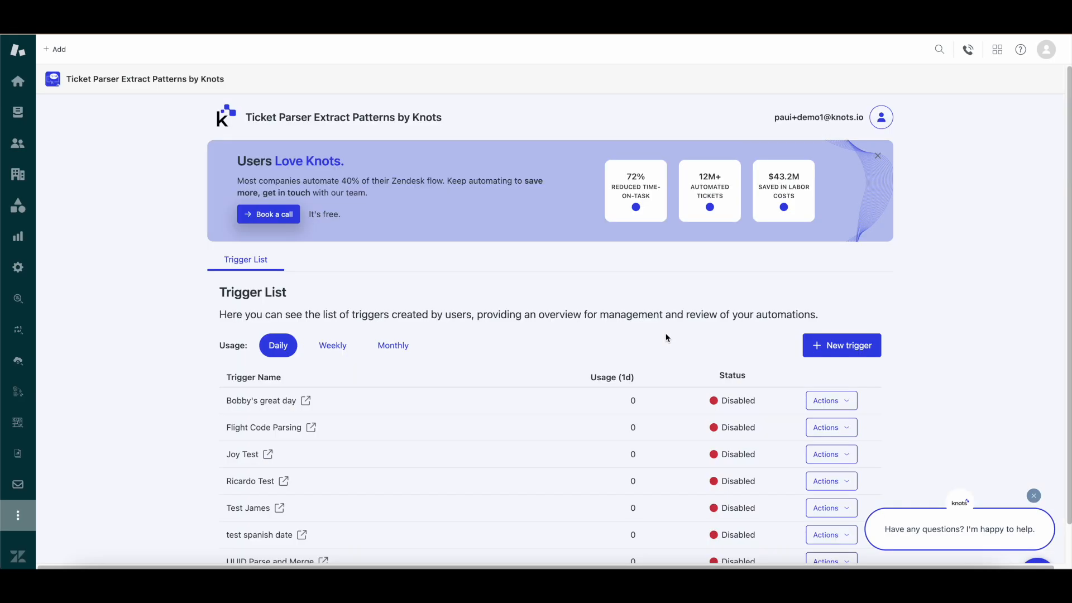
Step: Create a new trigger named "Ticket Parser Test"
left_click(861, 350)
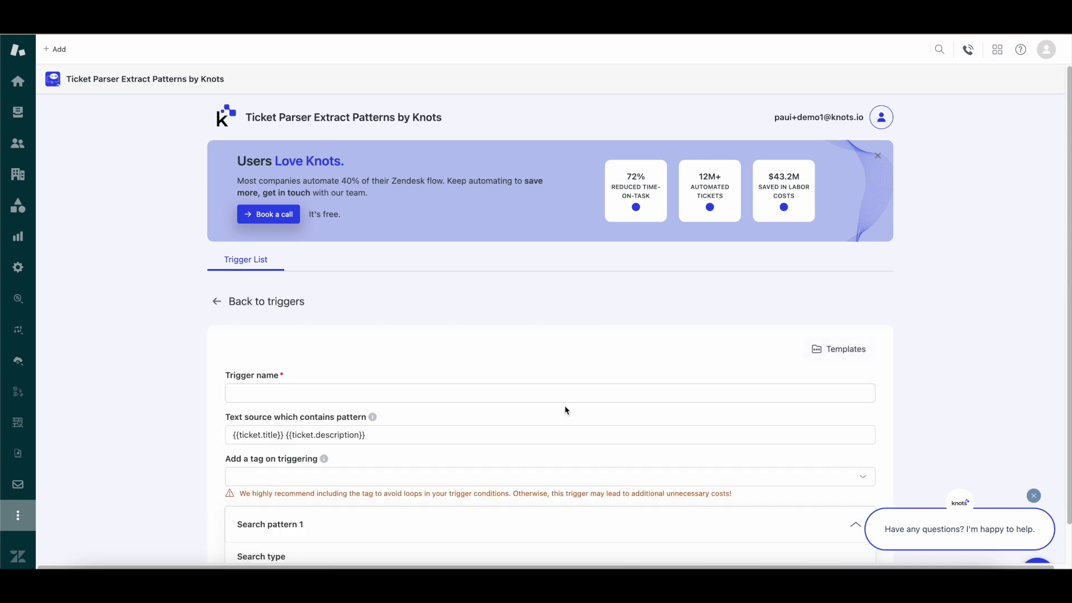
scroll(564, 405, "down", 2)
left_click(559, 292)
type("Ticket ")
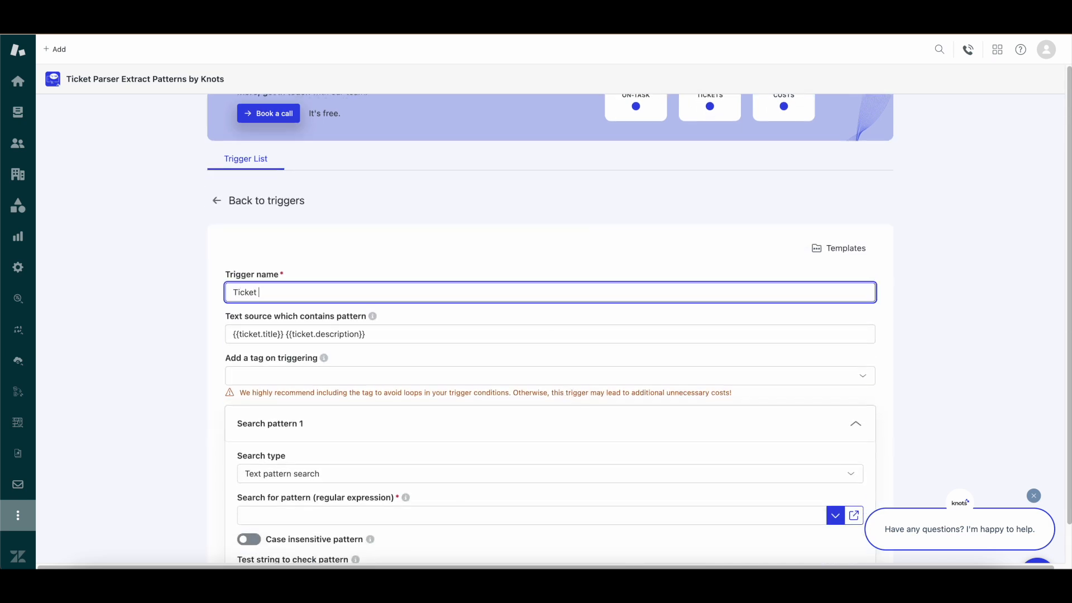
type("Parser Tes")
left_click(663, 342)
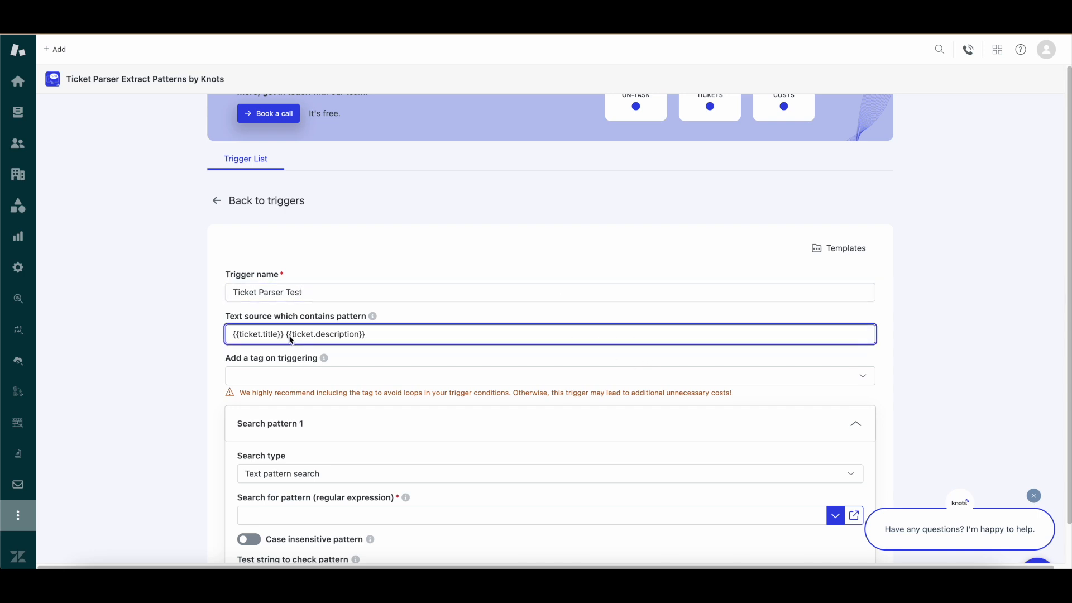
Step: Add the tag tparser_start to be set when the trigger runs
left_click(285, 375)
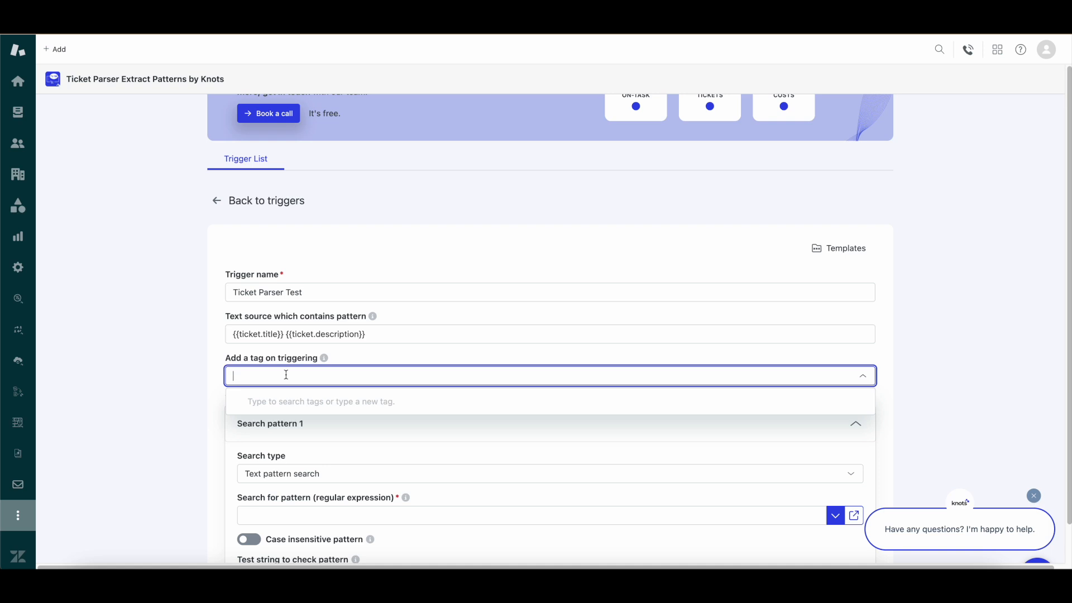
type("tparser_start")
key("Return")
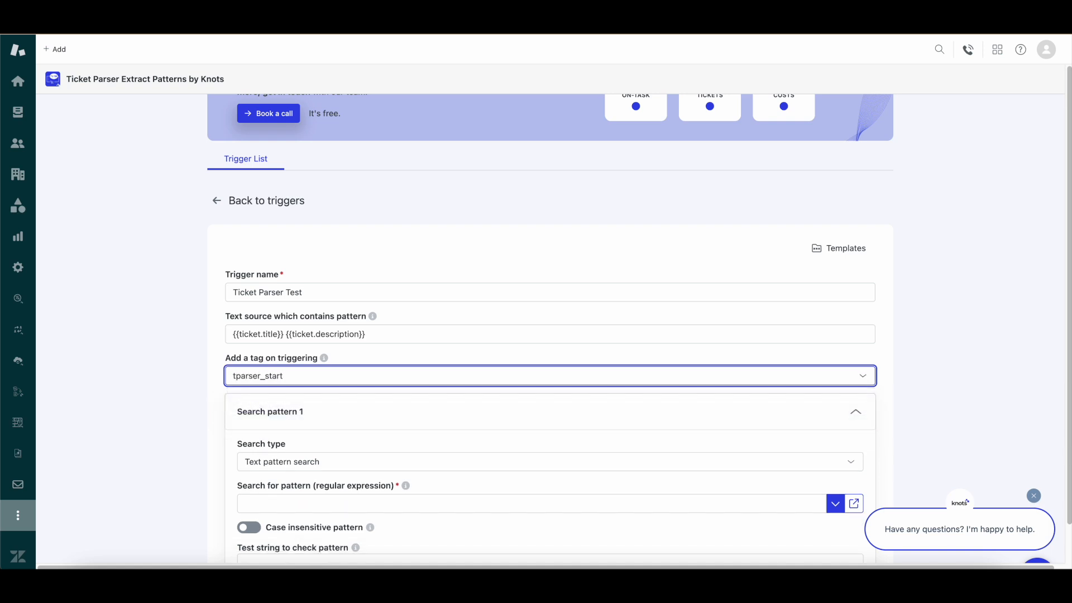
Step: Try the User search by email address and Date value extraction search types for search pattern 1
scroll(550, 329, "down", 4)
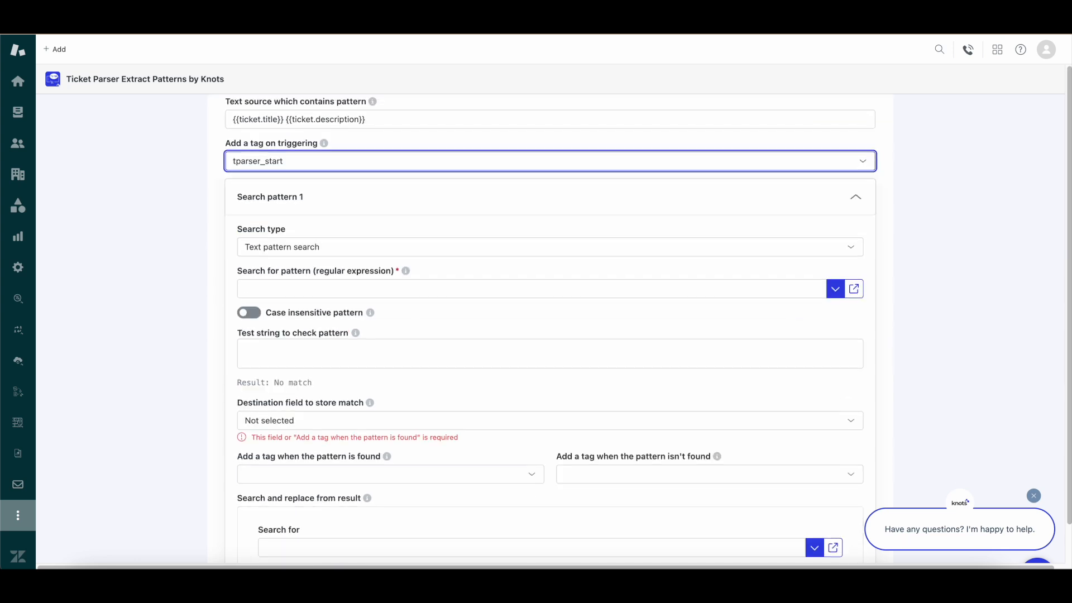
left_click(384, 248)
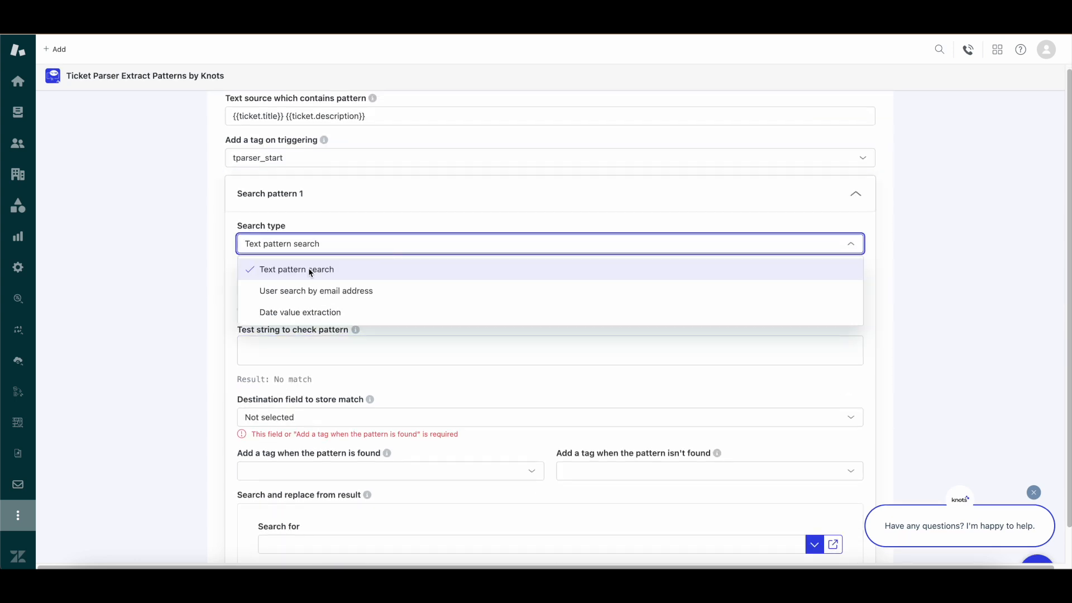
left_click(348, 274)
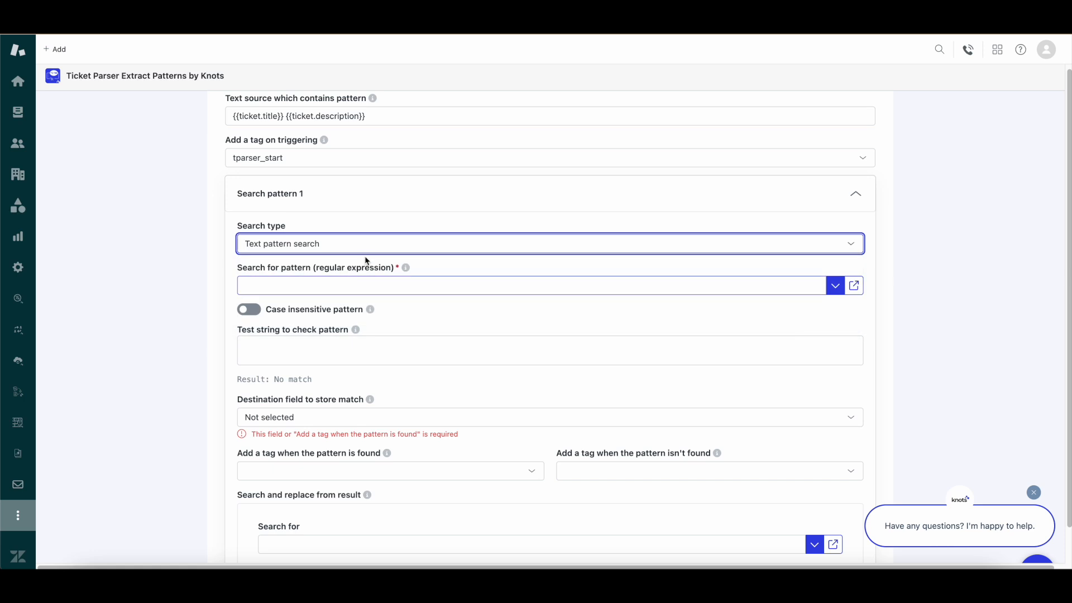
left_click(377, 250)
left_click(370, 291)
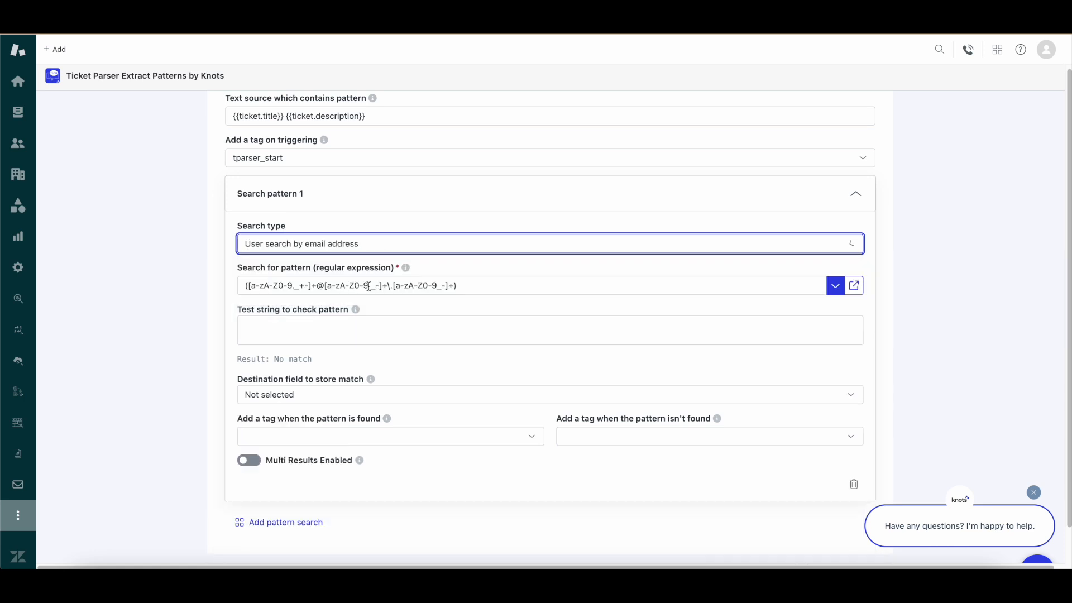
left_click(368, 248)
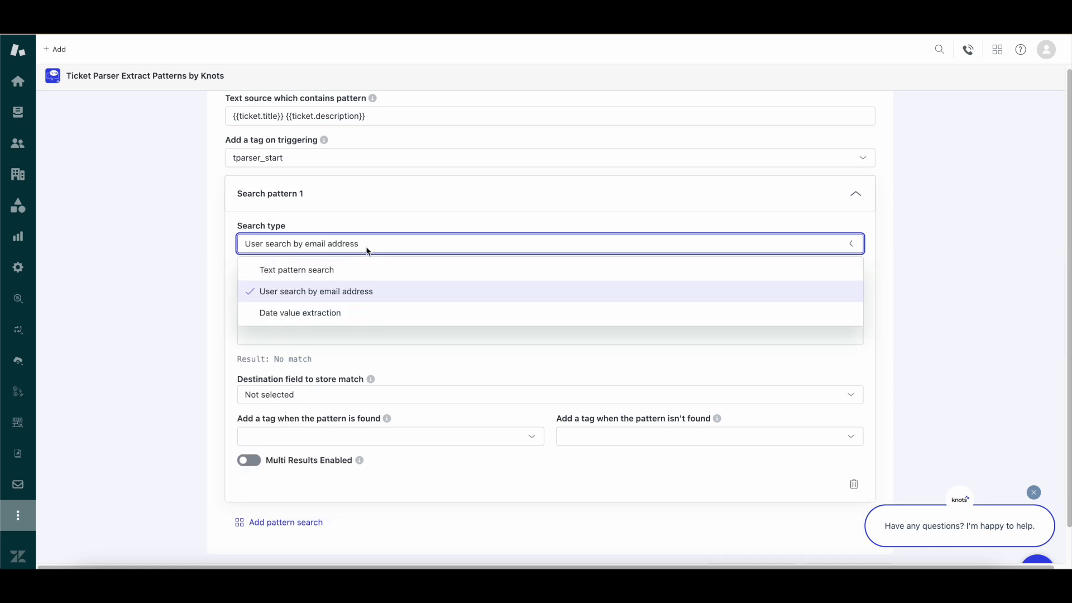
left_click(341, 314)
left_click(367, 285)
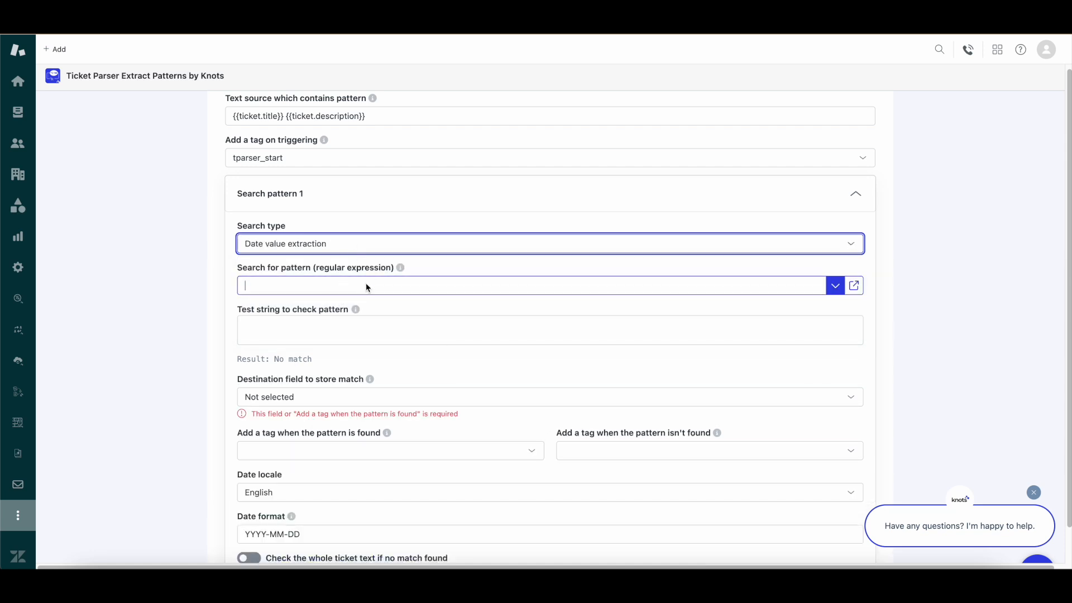
Step: Configure search pattern 1 as a Text pattern search for 2500\d{4}$ with case-insensitive matching enabled
left_click(327, 350)
left_click(249, 309)
left_click(315, 356)
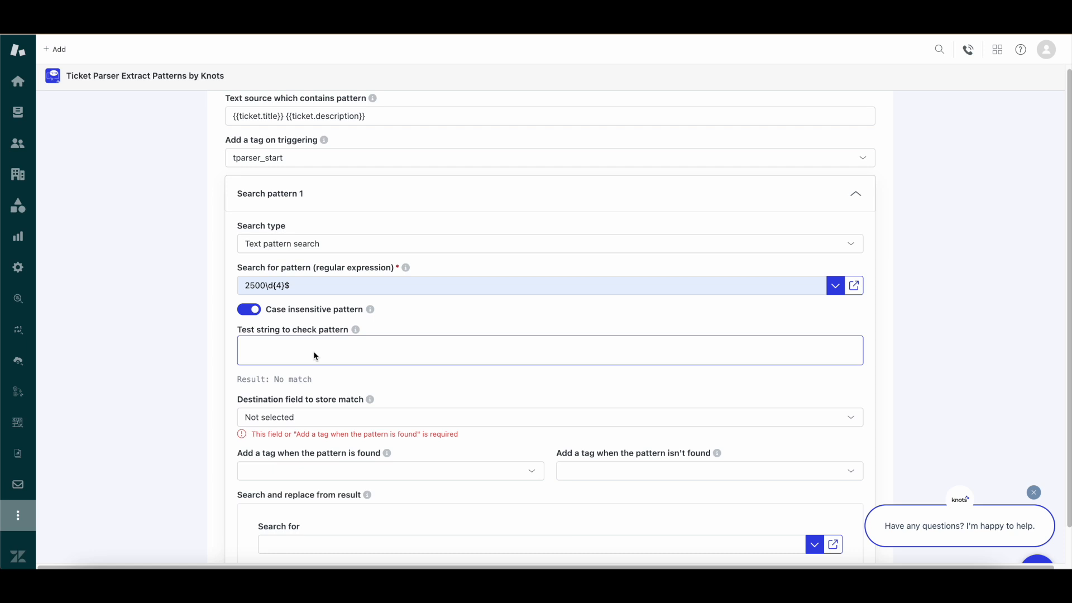
Step: Check the pattern with the test string "testing this 25004234" and with "identify the number 25001234"
left_click(306, 362)
type("25004234")
left_click_drag(239, 380, 321, 383)
left_click(321, 383)
left_click(313, 355)
type("testing this")
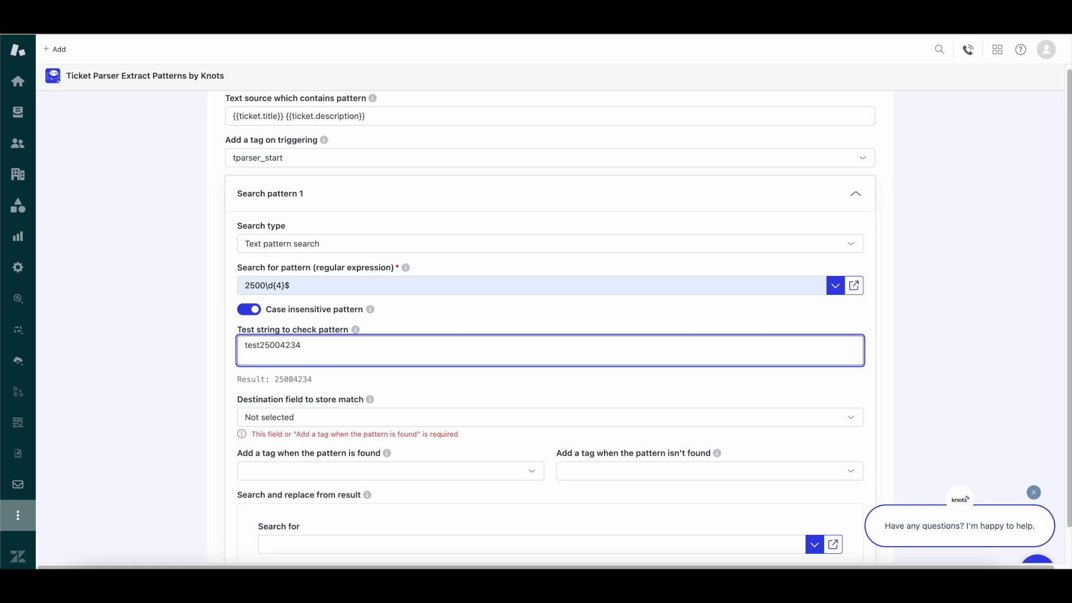
triple_click(337, 351)
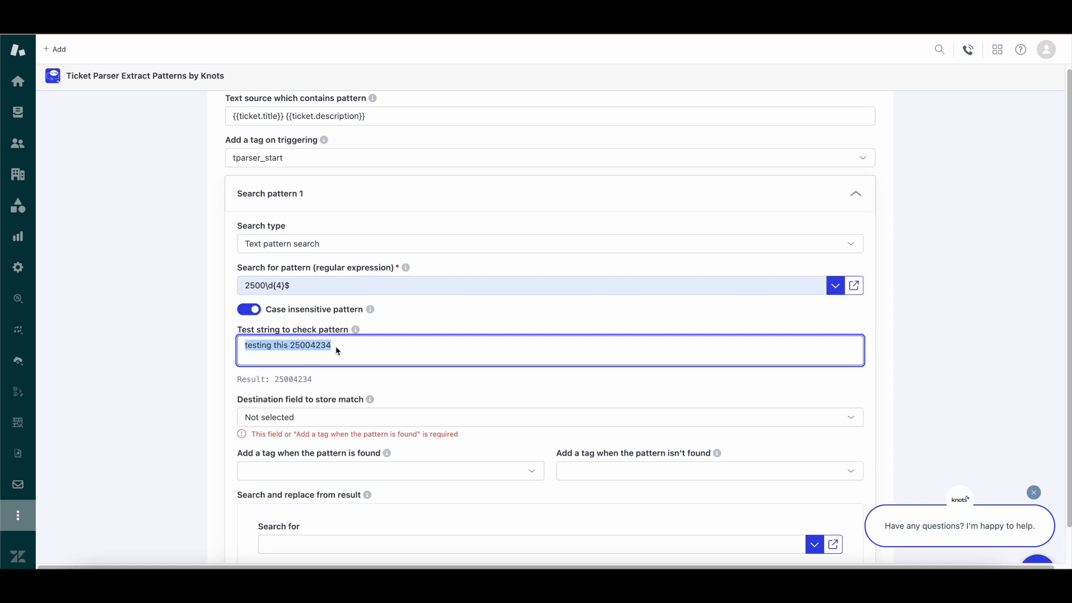
type("identify the number 25001234")
Step: Store the pattern's match in the ticket field CB Invoice Number
scroll(377, 268, "down", 3)
left_click(378, 268)
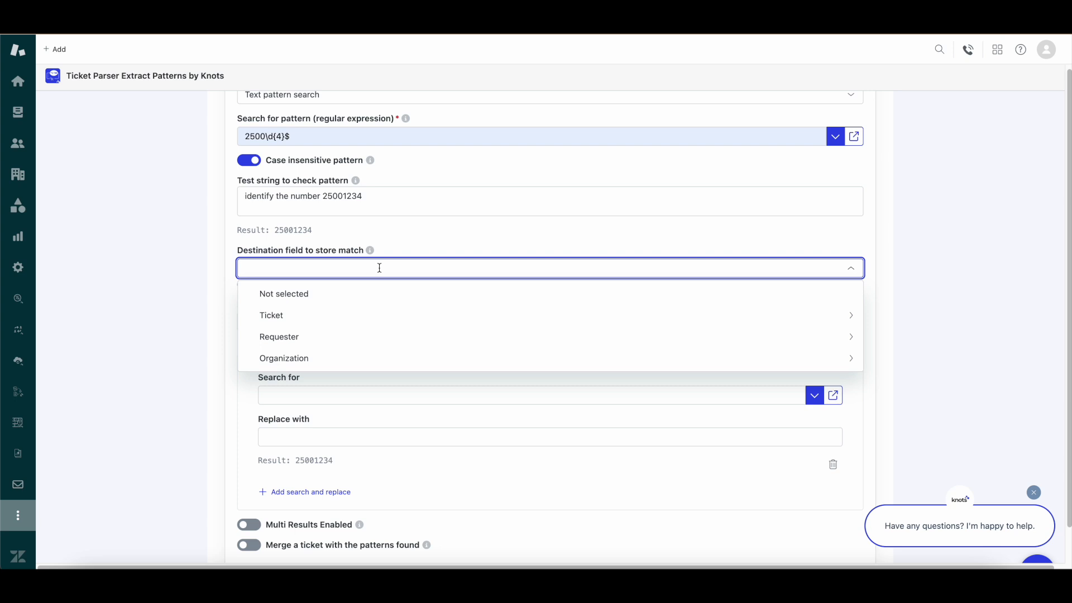
left_click(365, 316)
scroll(347, 441, "down", 2)
scroll(347, 441, "down", 4)
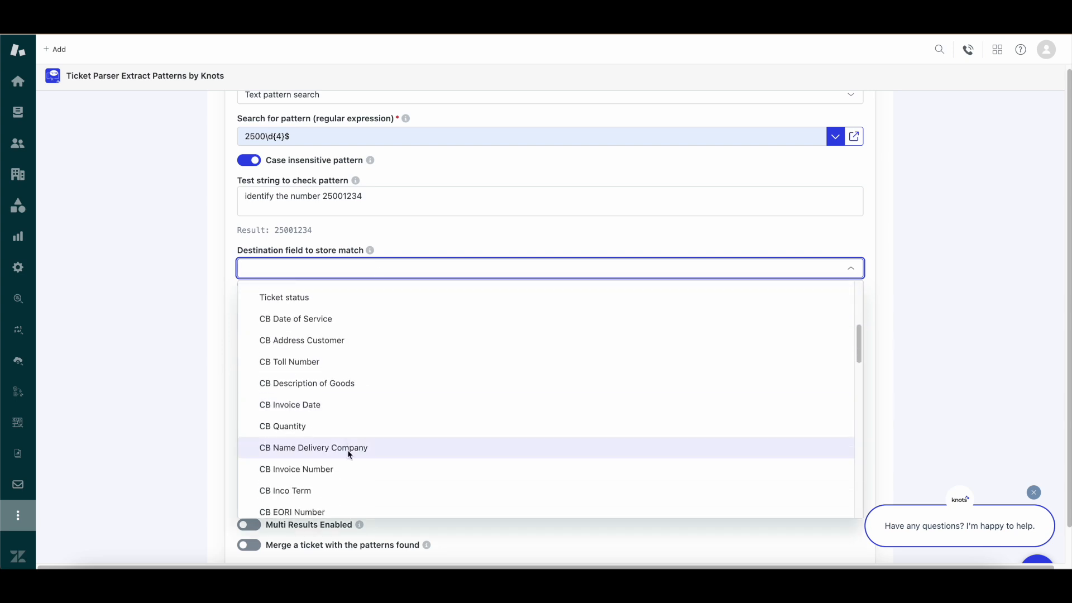
left_click(296, 469)
Step: Add the tag invoice_found for tickets where the pattern is found
left_click(327, 310)
type("invoice_found")
key("Return")
key("Tab")
key("Tab")
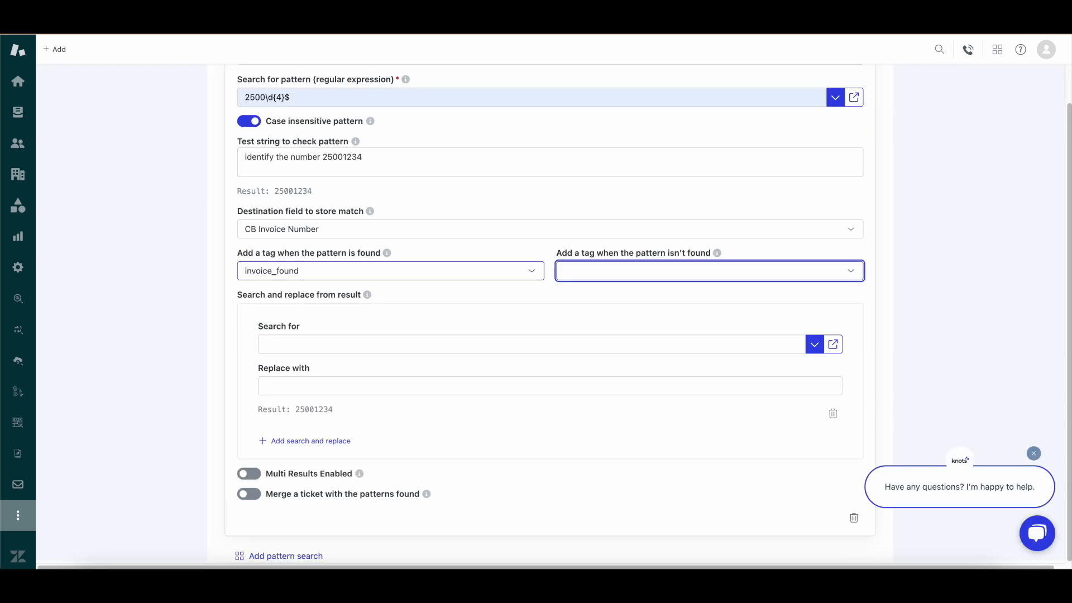
Step: Add the tag invoice_not_found for tickets where the pattern isn't found
type("invoice_not_found")
key("Return")
Step: Set the search and replace rule to replace 2500 with abcd in the pattern's result, and check its preview against the original match
scroll(408, 318, "down", 1)
left_click(409, 321)
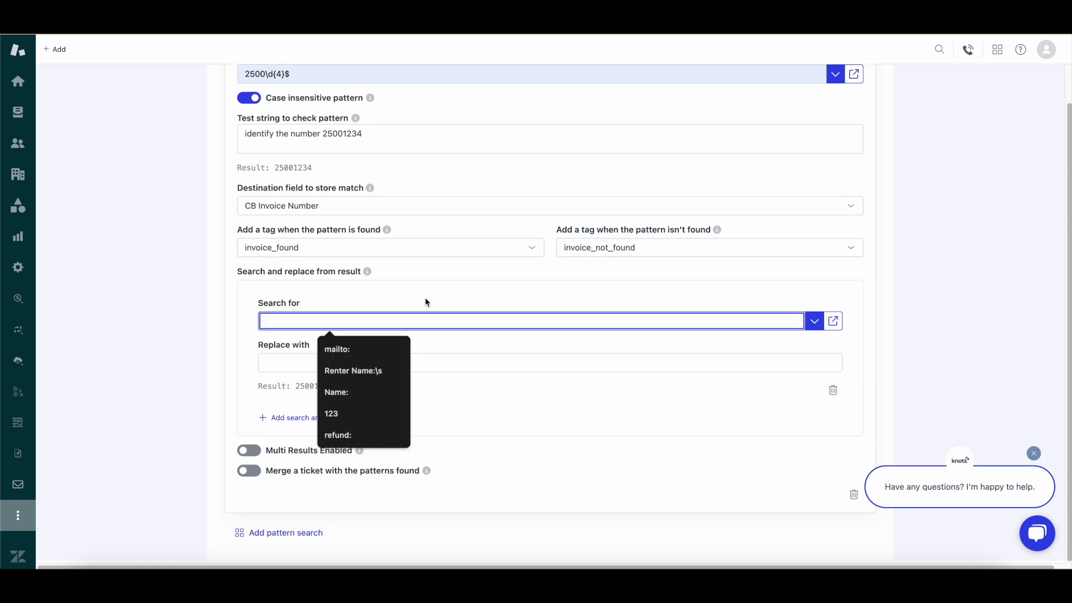
left_click(424, 301)
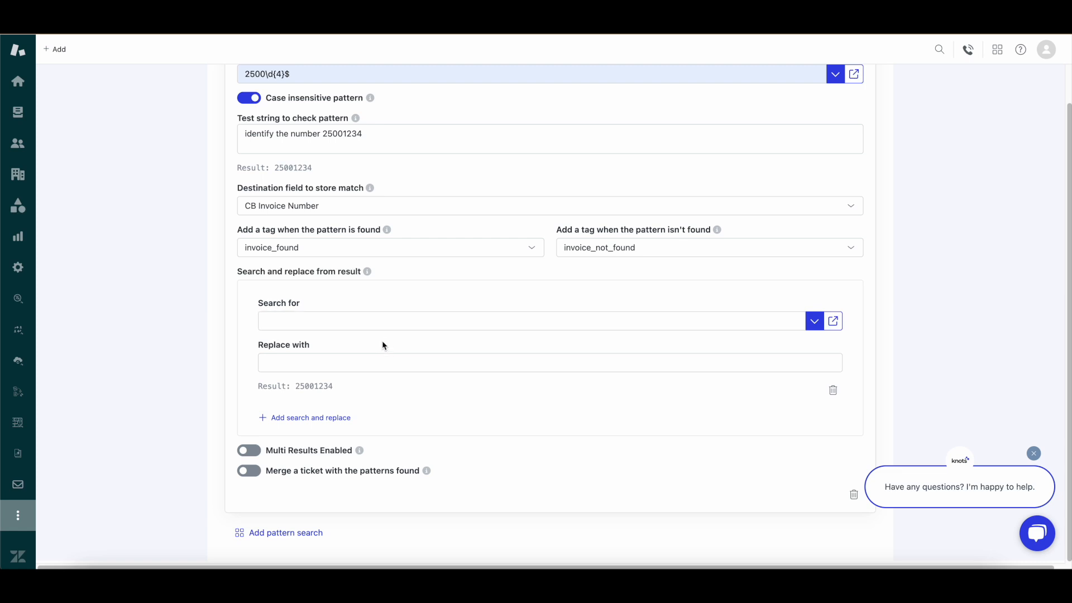
left_click(378, 321)
type("2500")
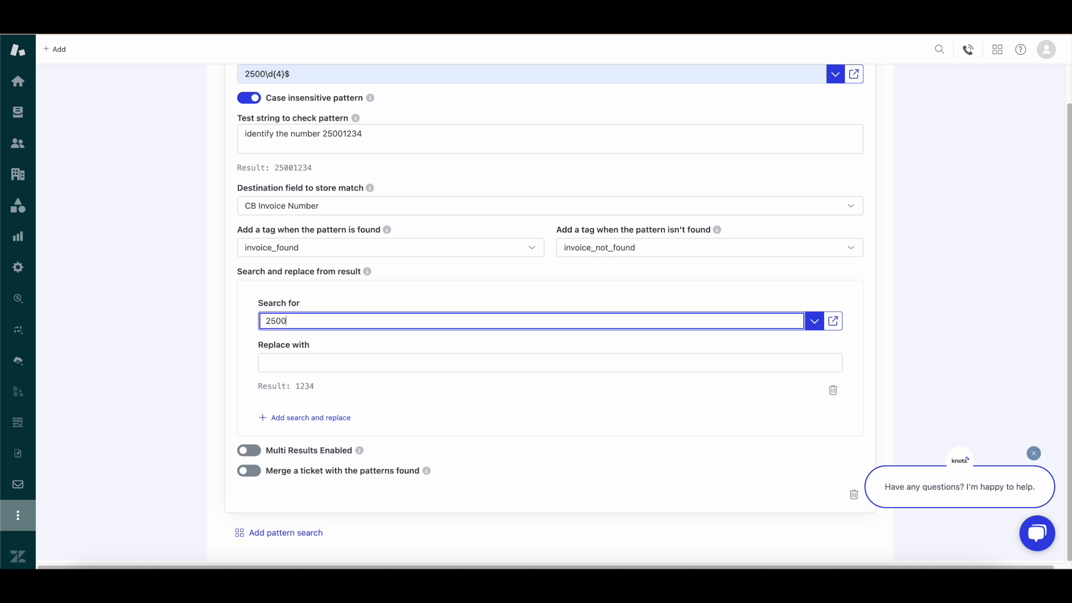
key("Tab")
key("Tab")
key("Tab")
type("abcd")
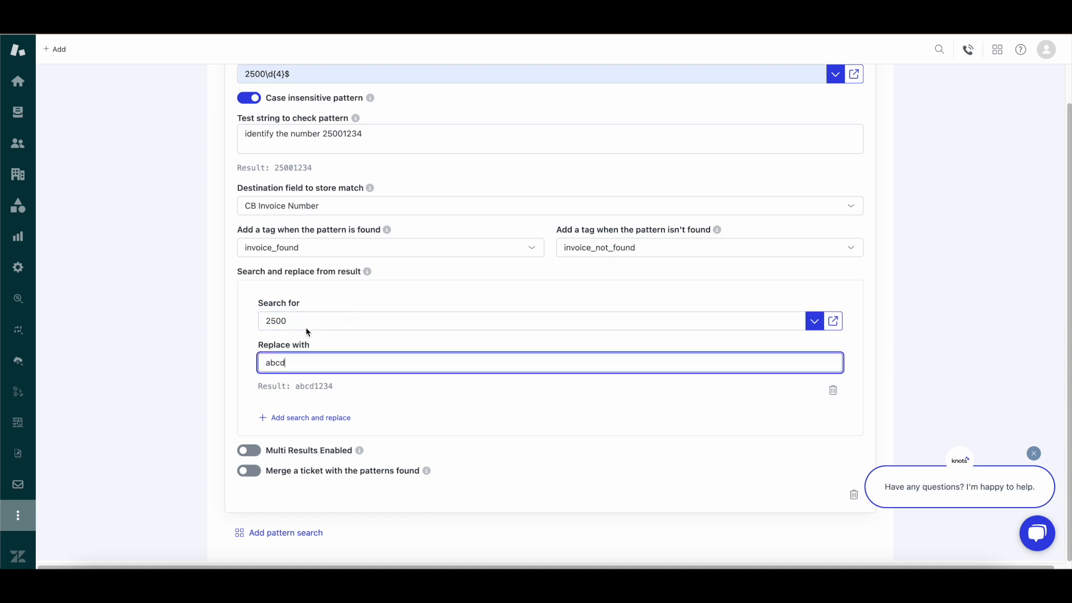
double_click(299, 390)
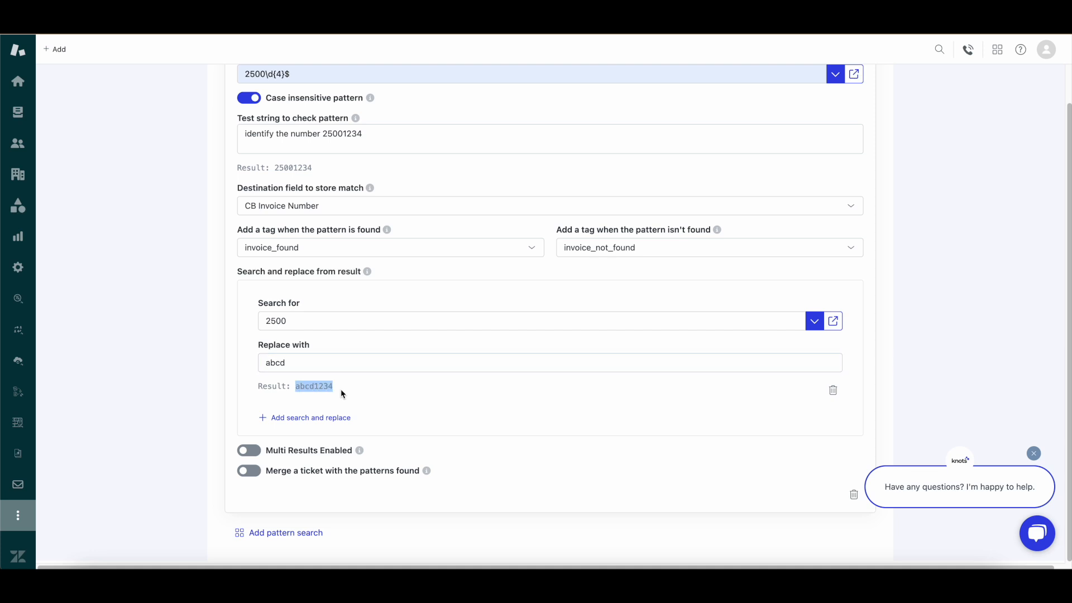
left_click_drag(271, 169, 299, 170)
left_click(300, 172)
Step: Add a second search and replace rule to the pattern's result and remove the empty rule again
left_click(297, 417)
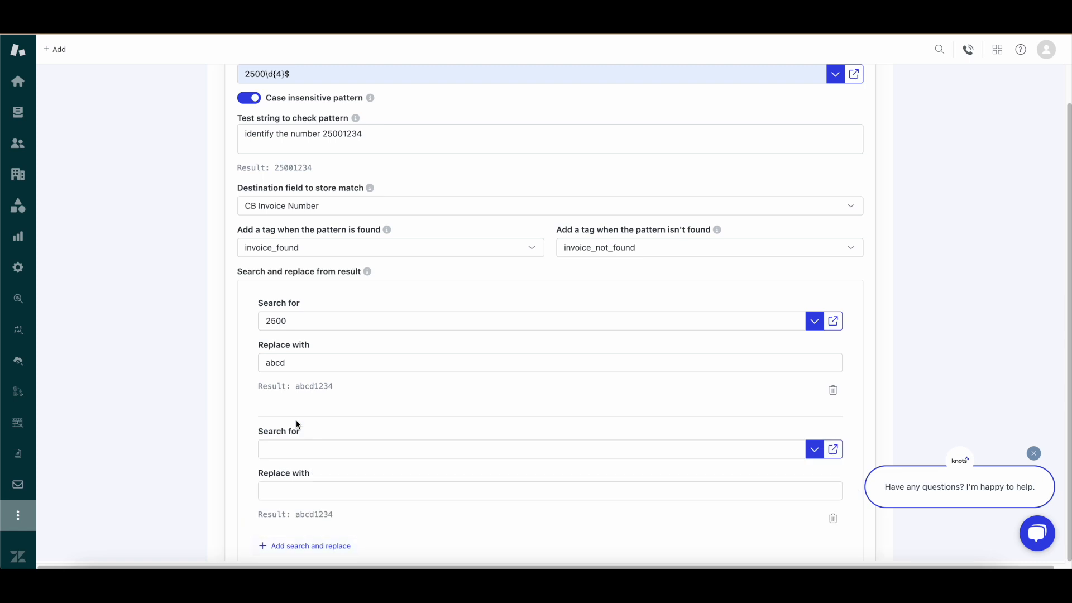
scroll(311, 421, "down", 3)
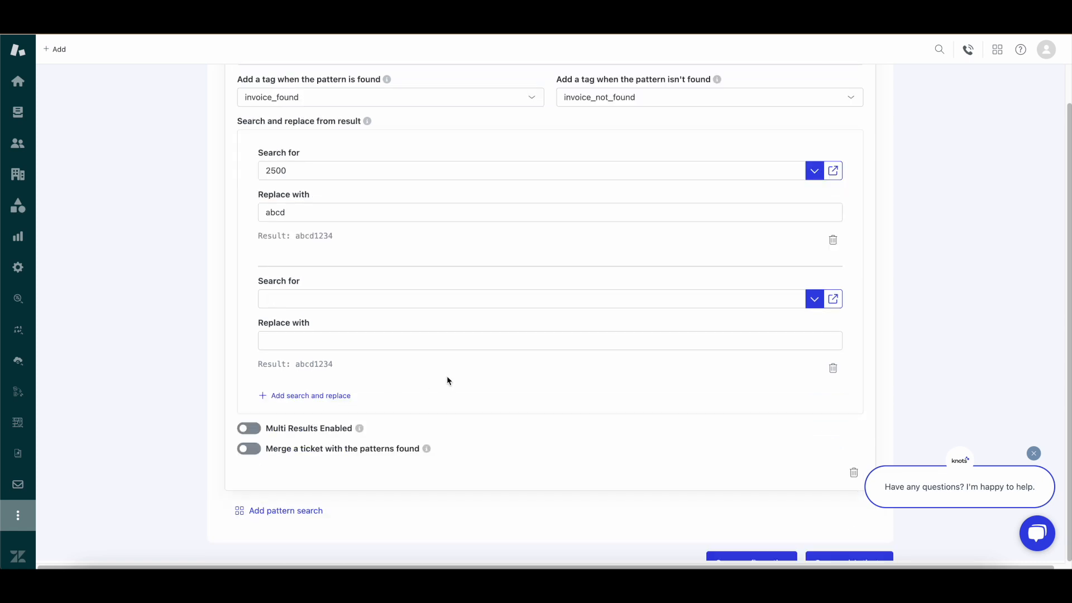
left_click(833, 368)
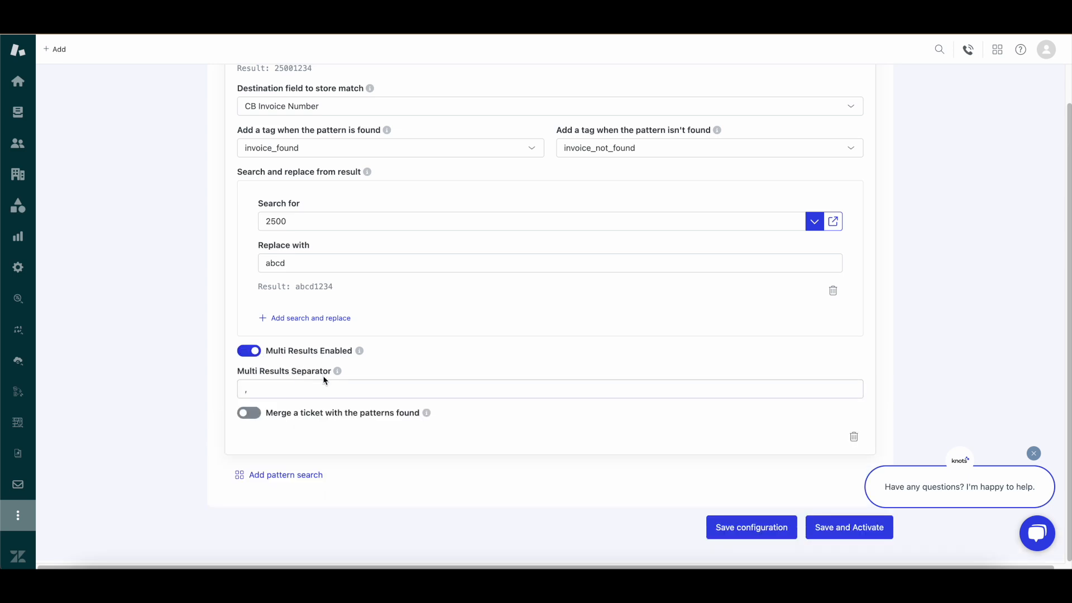
Step: Inspect the Multi Results separator and the ticket merge options, leaving both Multi Results and merging switched off
left_click(310, 389)
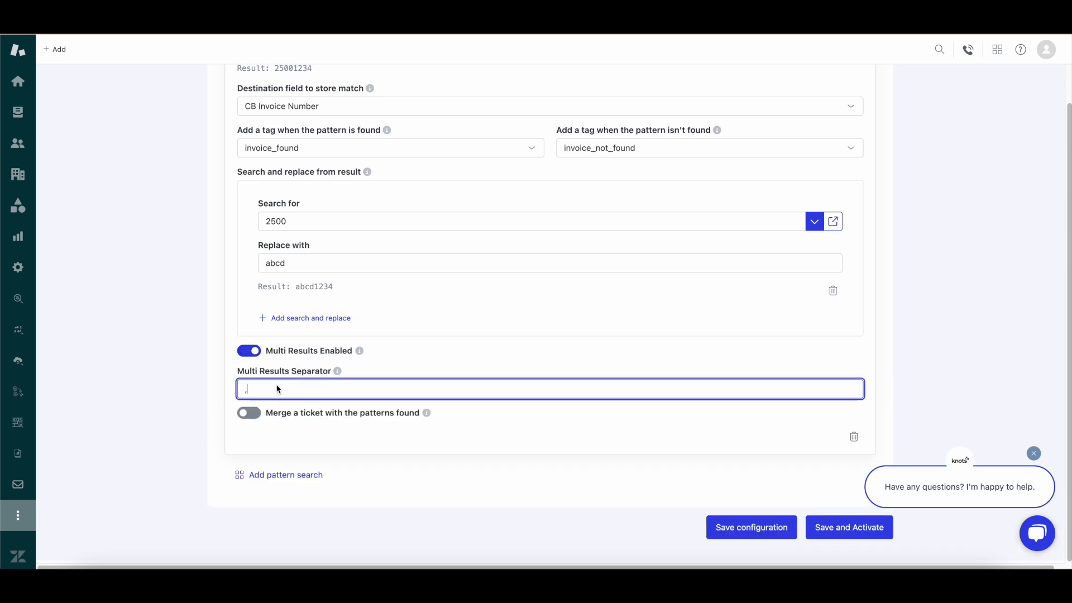
left_click(249, 350)
left_click(251, 372)
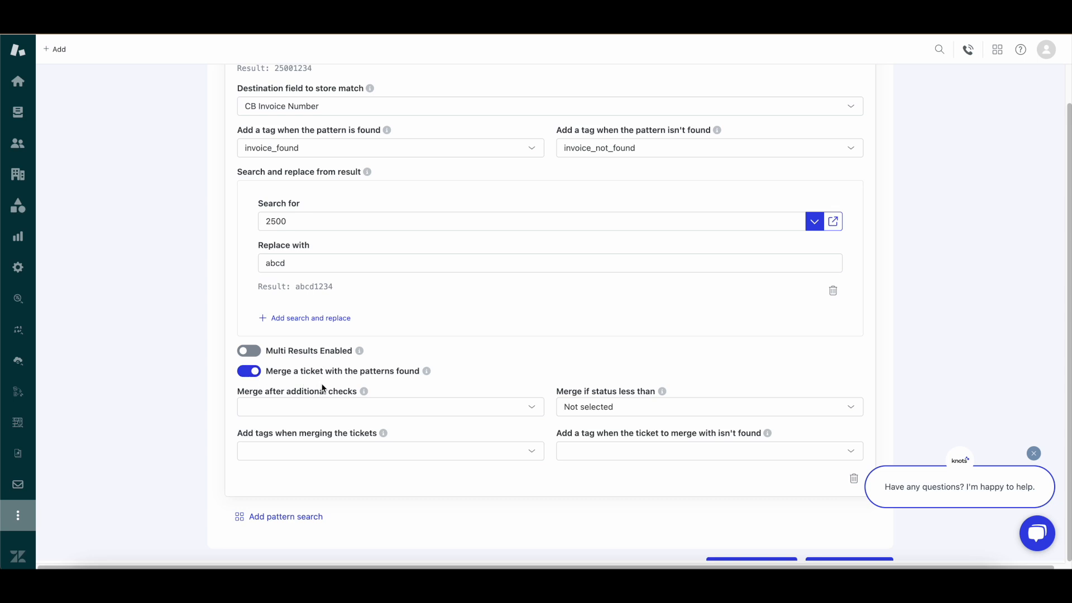
left_click(383, 373)
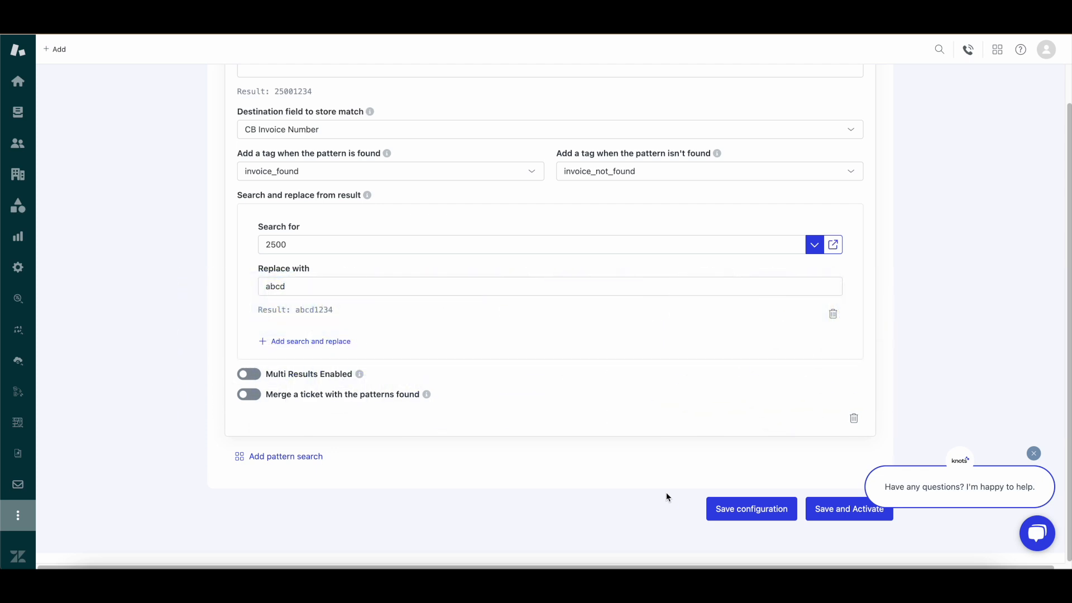
Step: Save the configuration of the Ticket Parser Test trigger
left_click(751, 509)
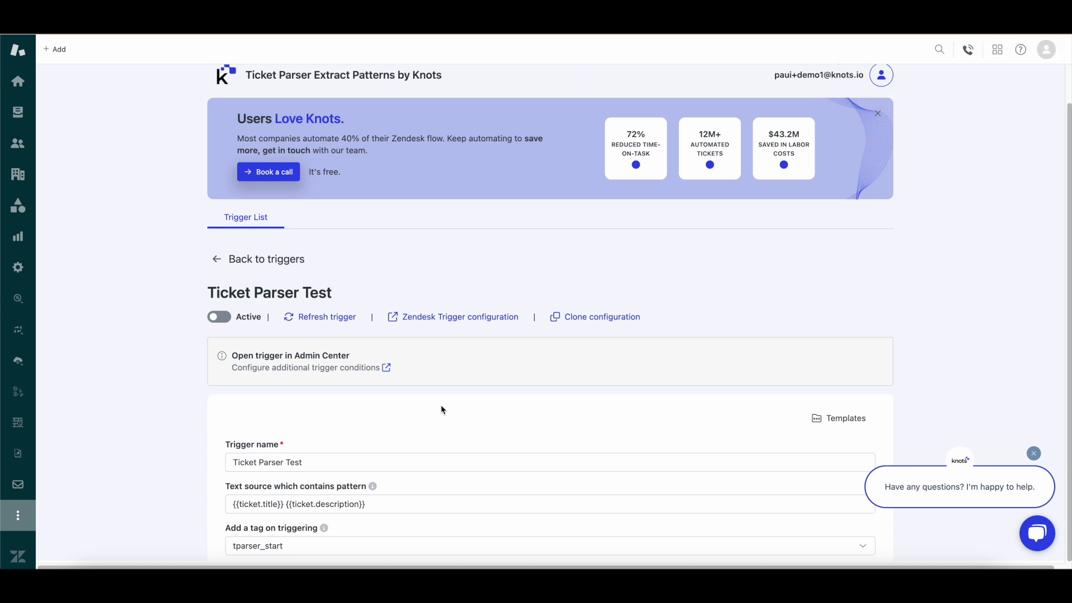
Step: Open the newly created Test Ticket and check its tags and CB Invoice Number field against the invoice number in the message
left_click(18, 113)
left_click(907, 63)
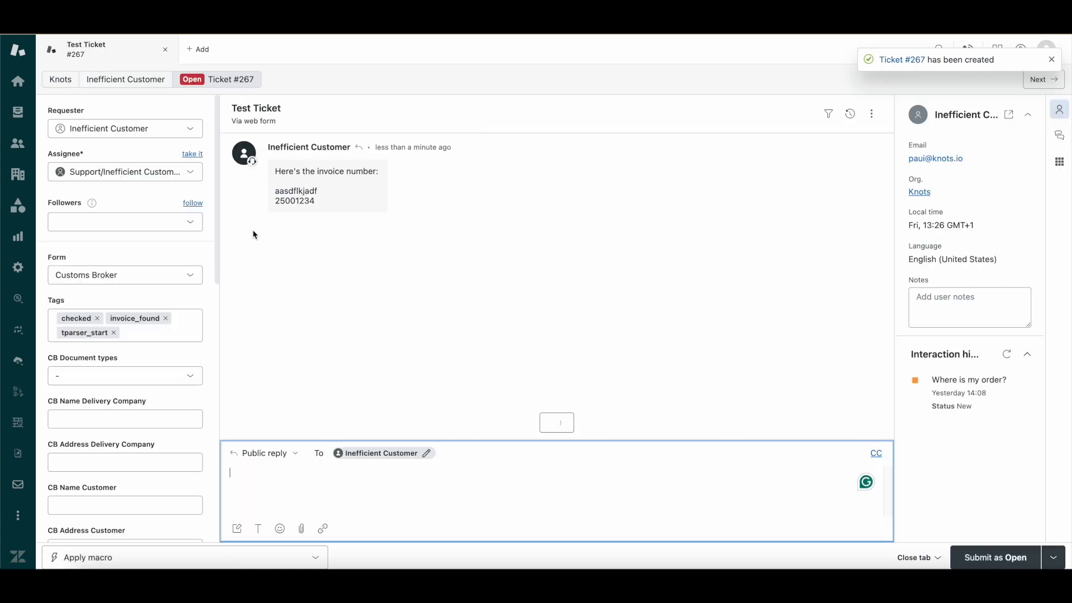
scroll(156, 314, "down", 5)
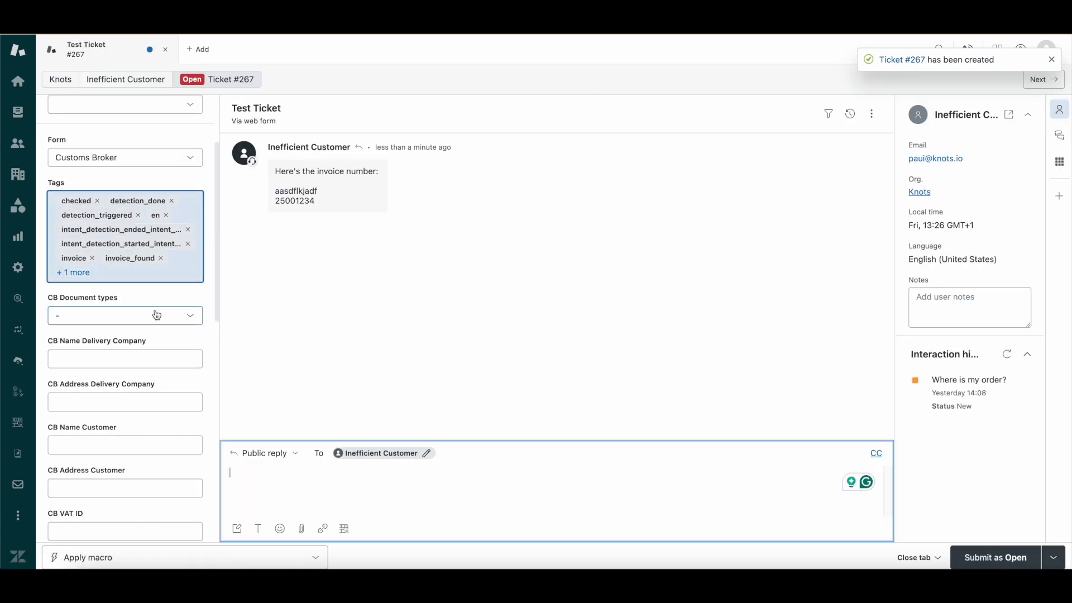
scroll(155, 313, "down", 6)
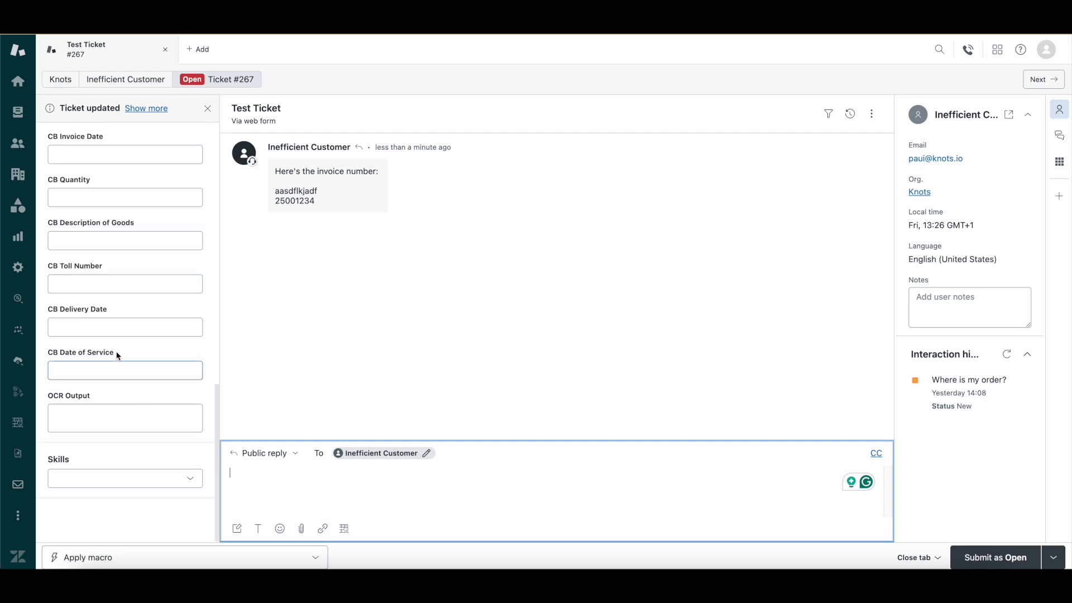
scroll(117, 342, "up", 2)
left_click(58, 173)
left_click(108, 160)
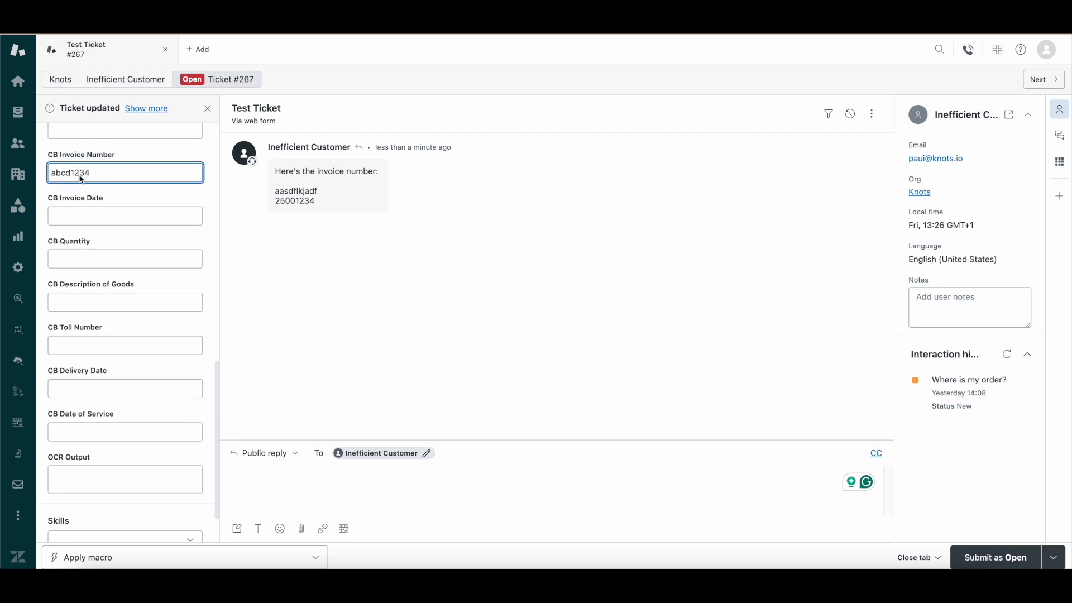
left_click_drag(296, 203, 312, 204)
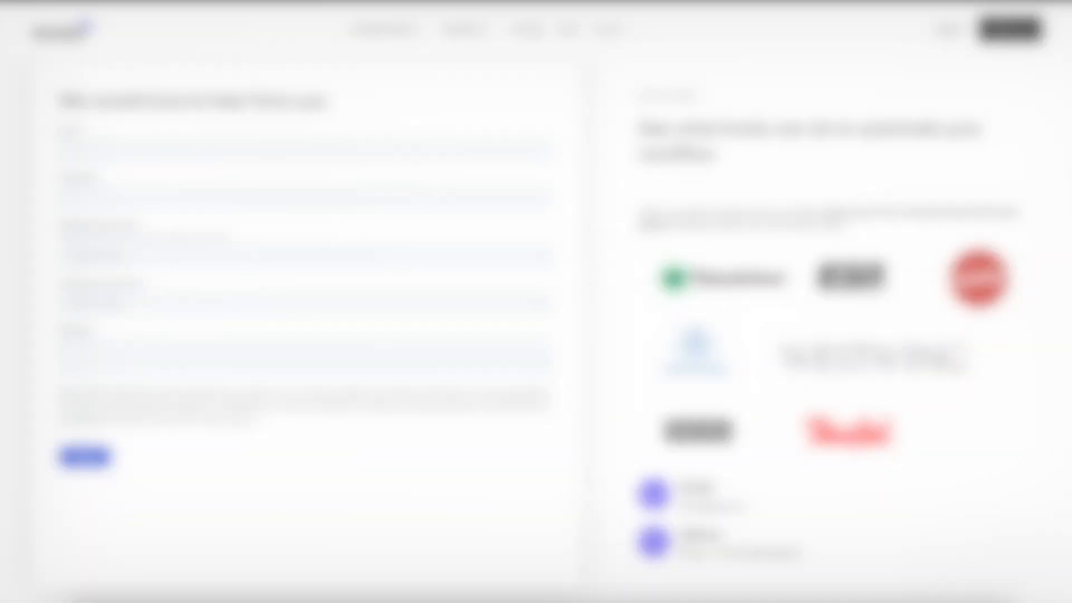